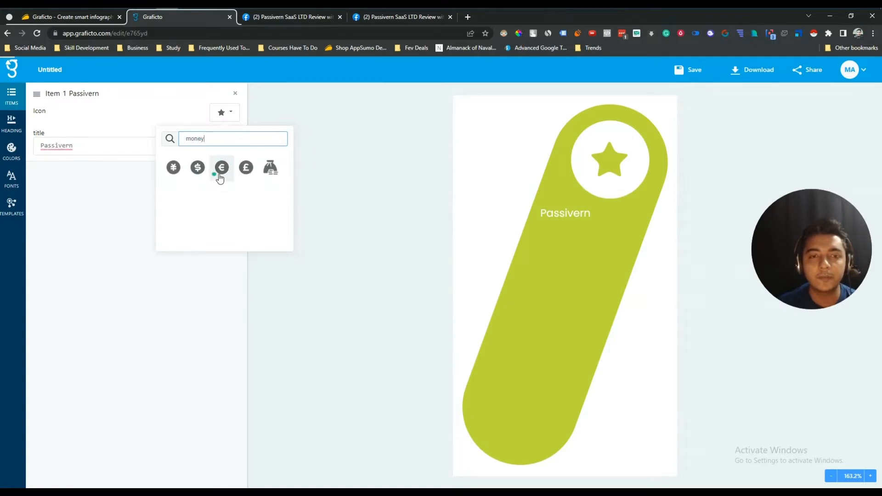
- Set the Passivern item's icon to the dollar coin and add a second item to the infographic
click(200, 170)
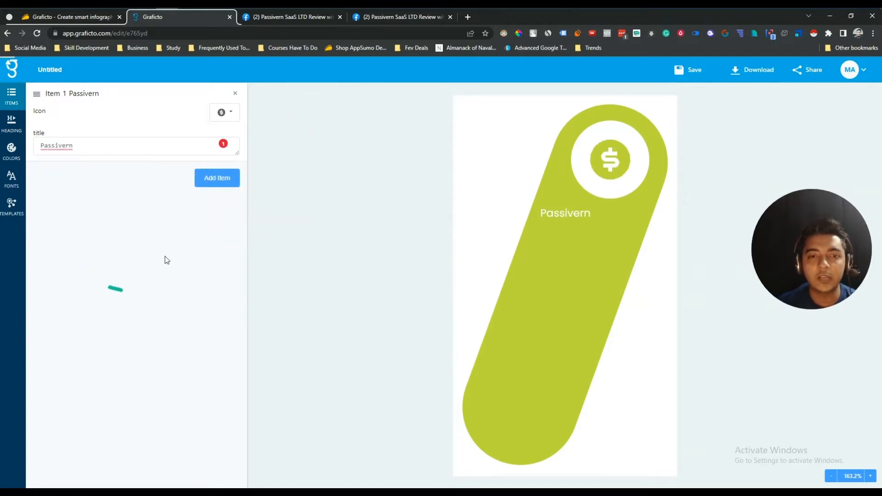
click(211, 184)
click(215, 184)
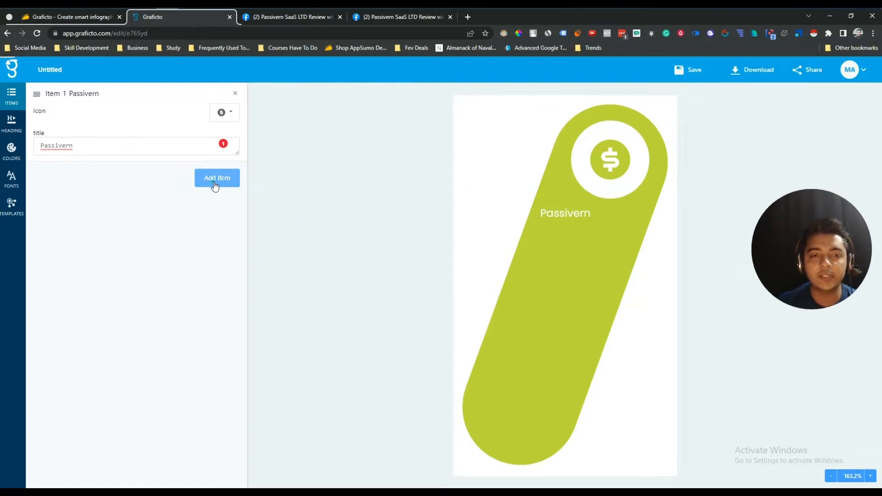
click(215, 182)
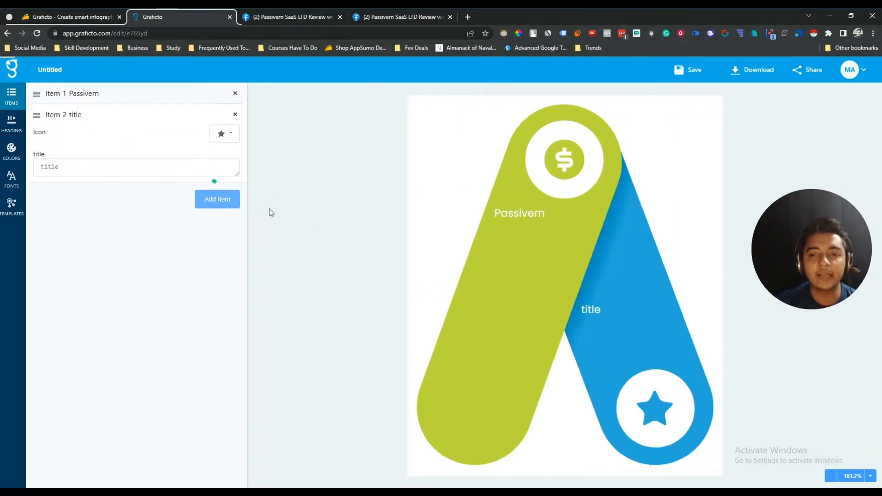
- Title the second item "Subscribe" and set its icon to the money bag with coins
click(95, 165)
key(ctrl+a)
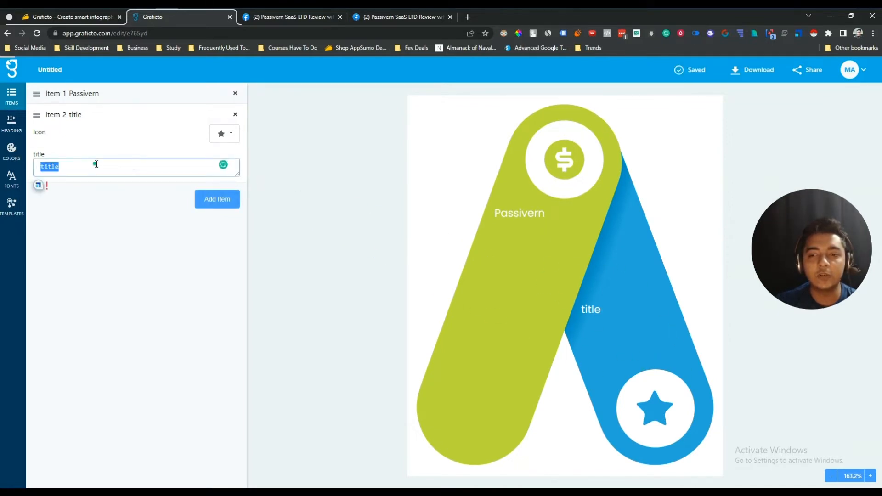
text(S)
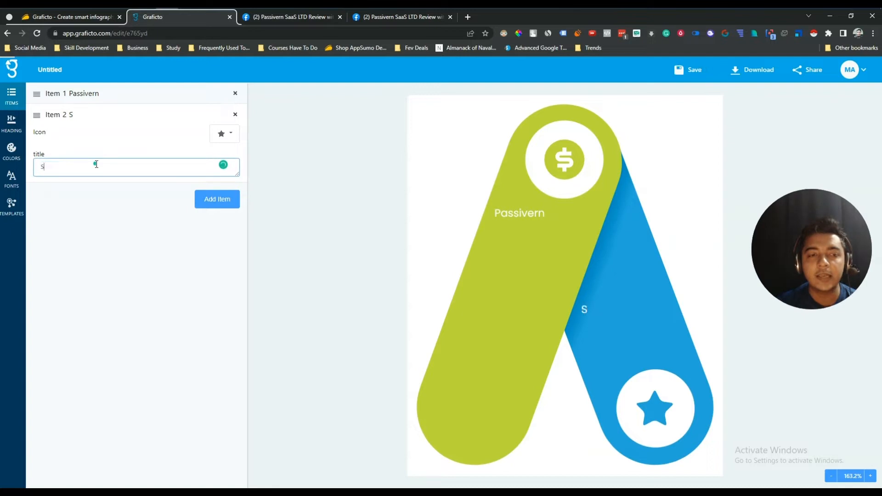
text(ubscribe)
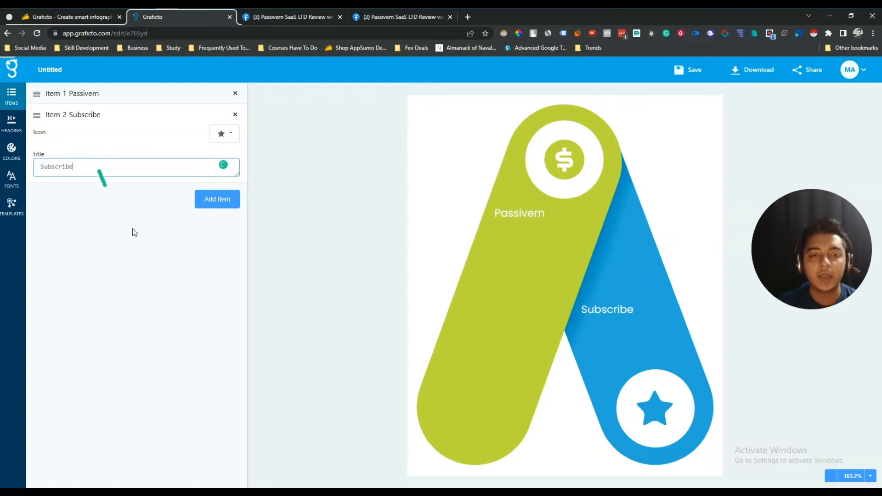
click(226, 134)
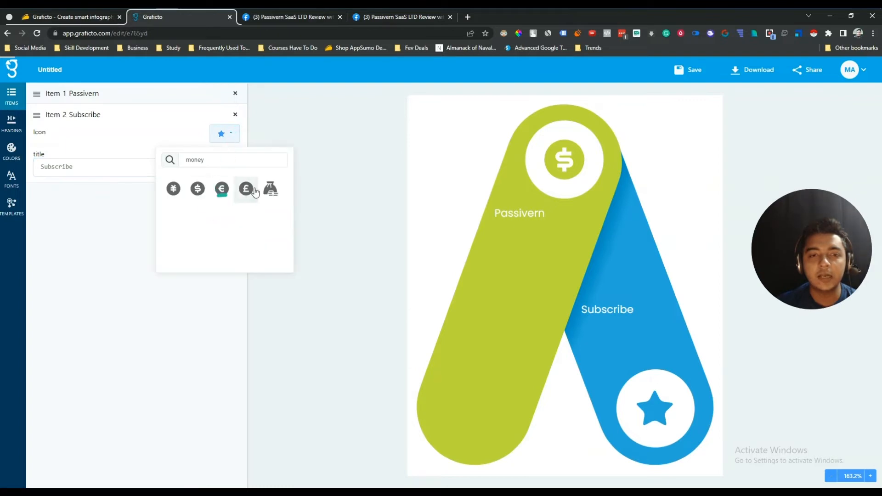
click(270, 190)
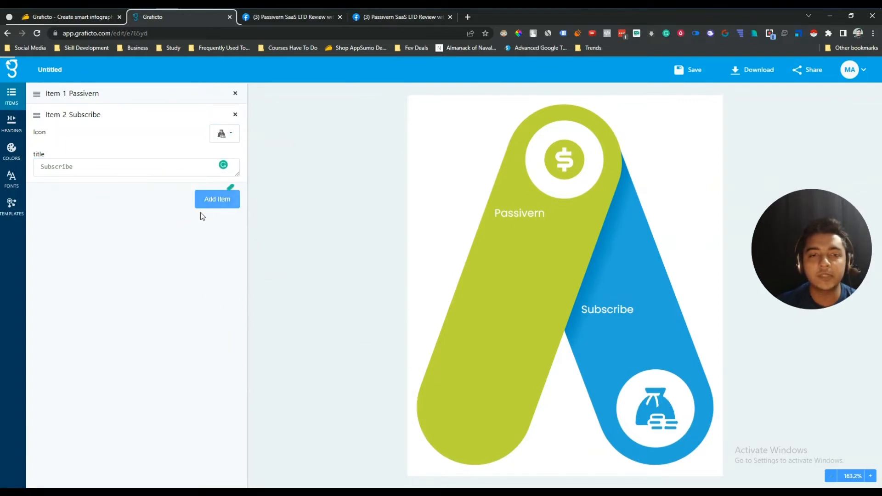
- Add more default items after Subscribe until the infographic contains 16 items
click(224, 205)
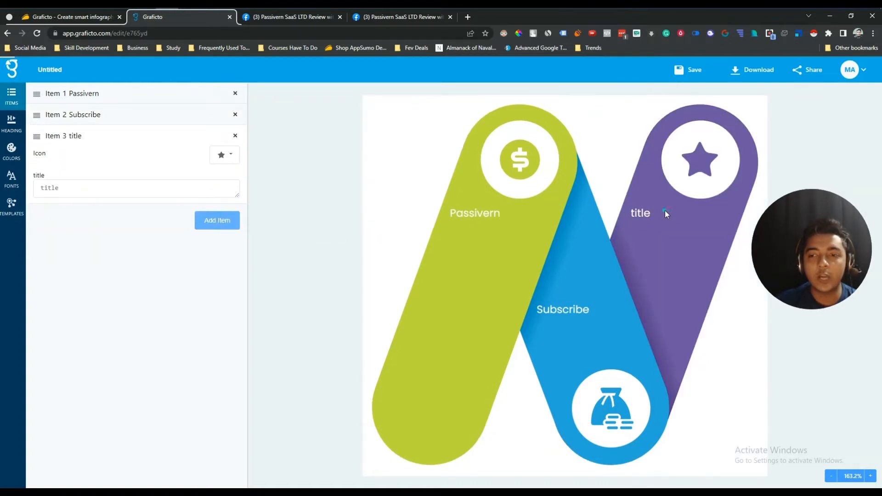
click(224, 220)
click(220, 244)
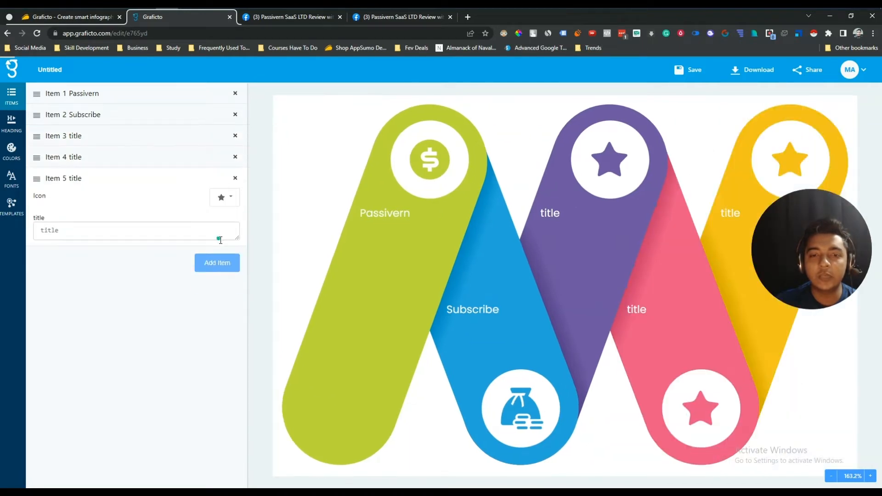
click(222, 262)
click(221, 281)
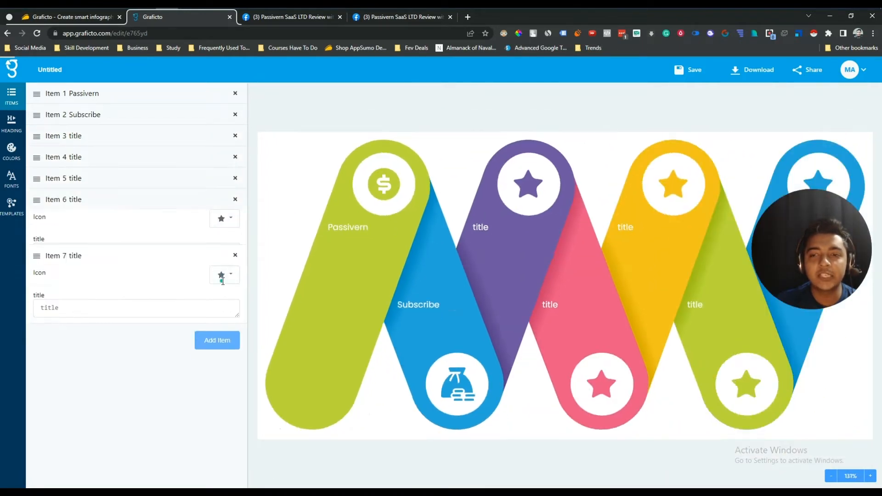
click(220, 313)
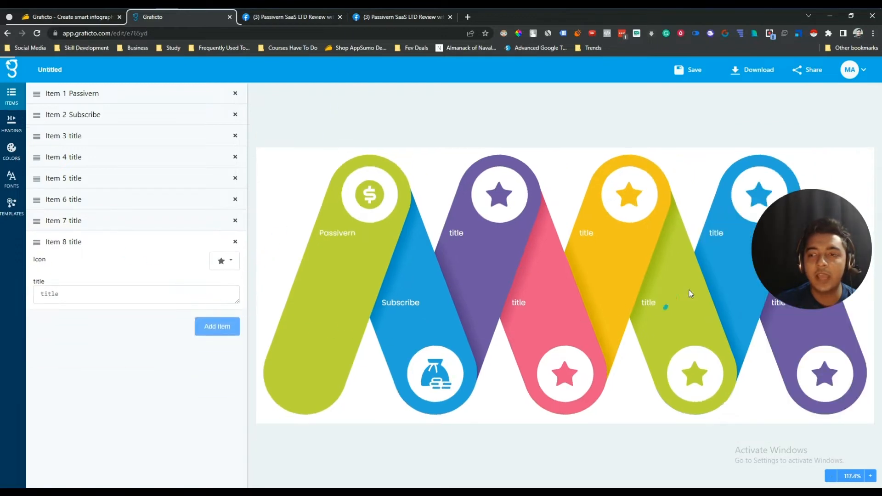
drag(843, 265, 128, 439)
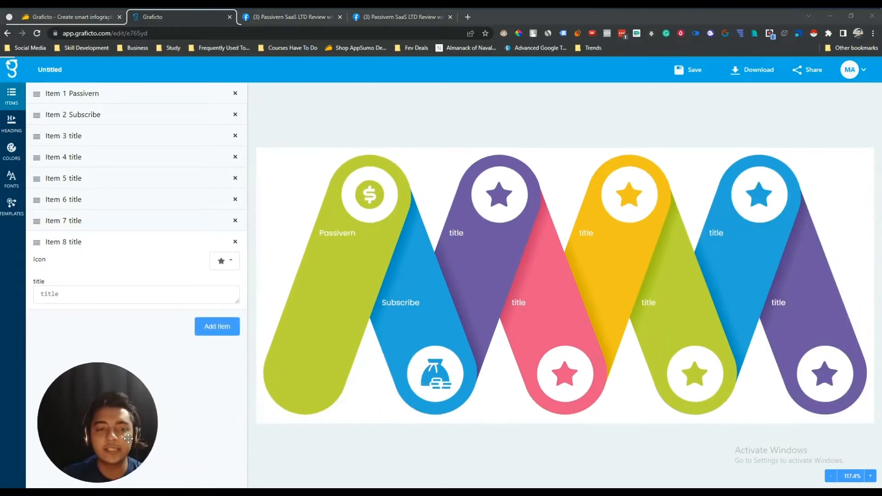
click(222, 329)
click(232, 353)
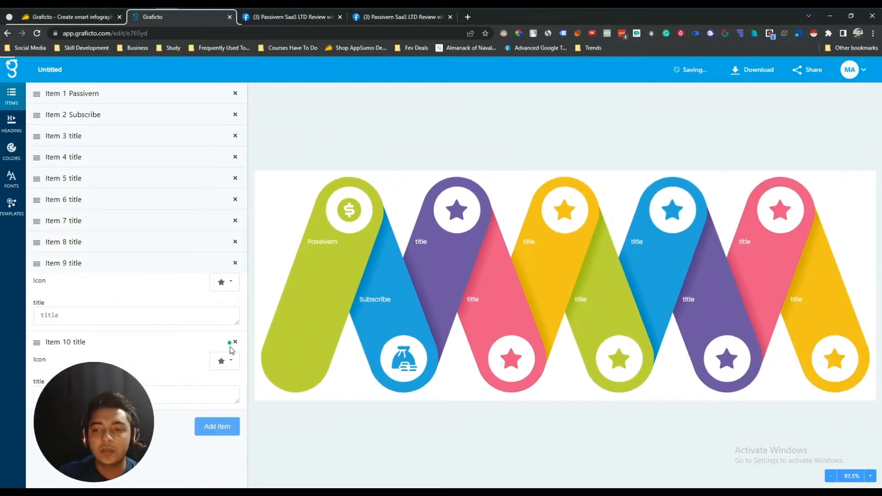
click(229, 373)
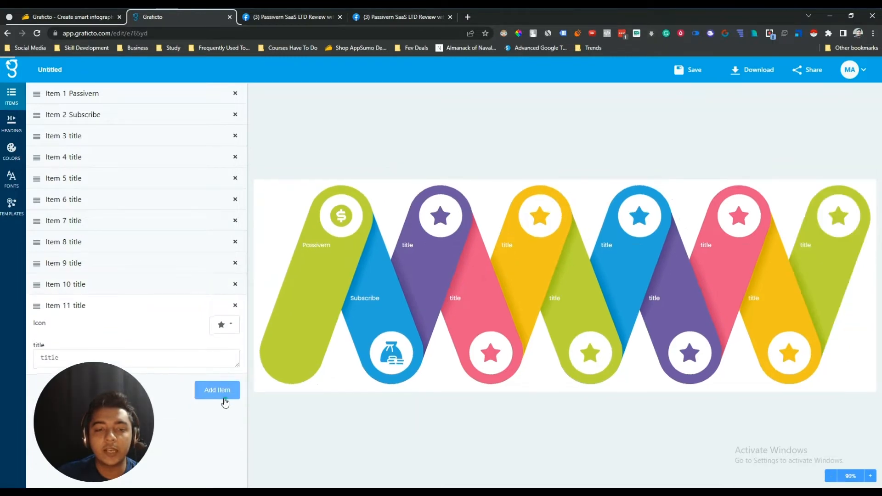
click(225, 392)
click(221, 420)
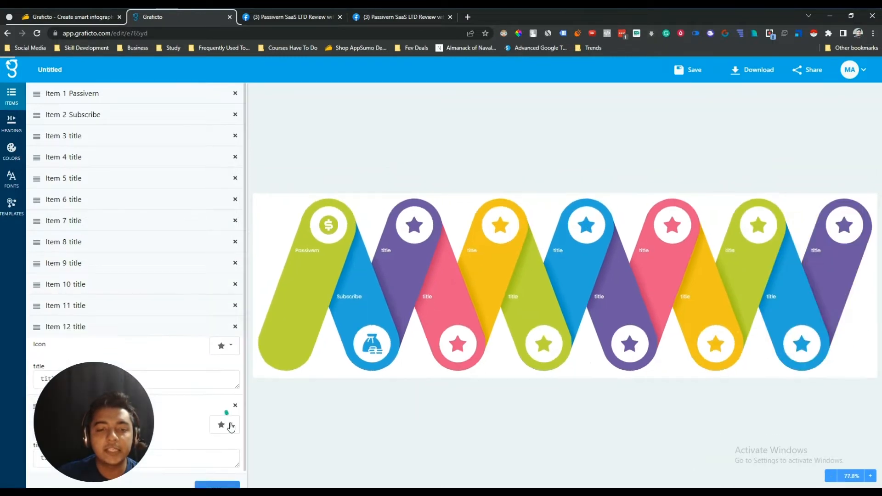
click(217, 433)
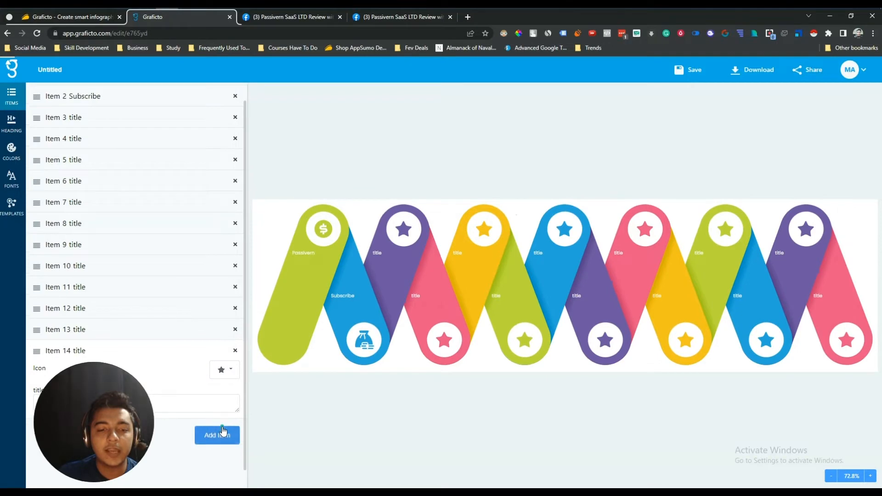
click(218, 433)
drag(130, 446, 136, 222)
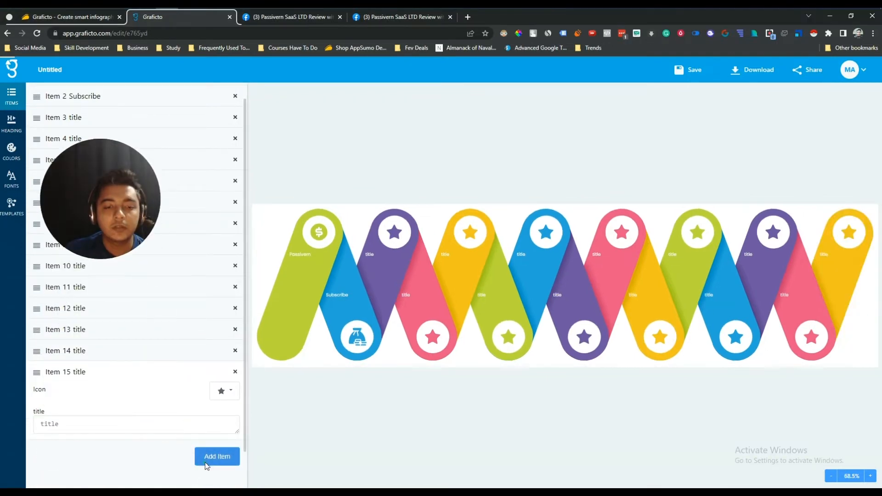
click(205, 463)
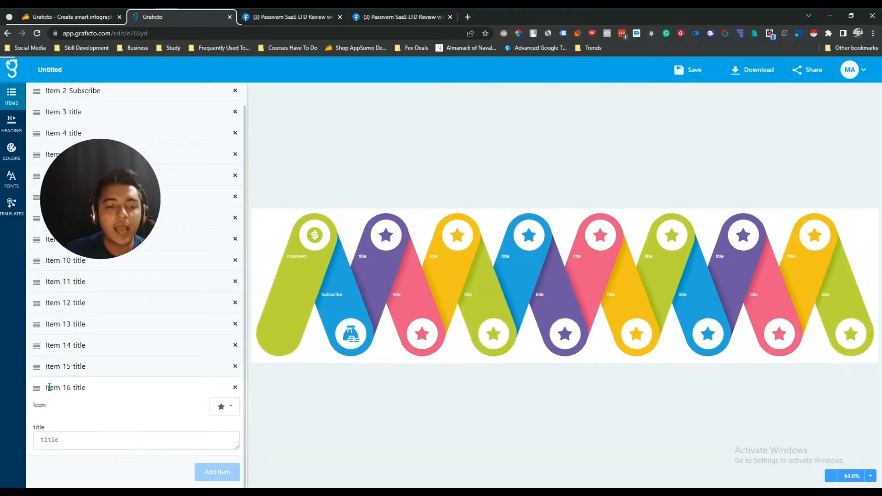
- Move item 15 up to the position of item 11 in the item list
drag(46, 387, 88, 388)
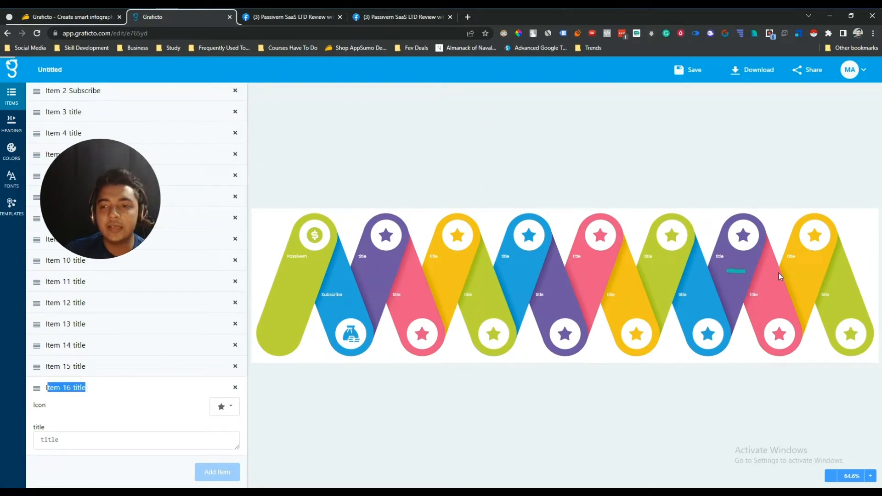
drag(138, 198, 857, 110)
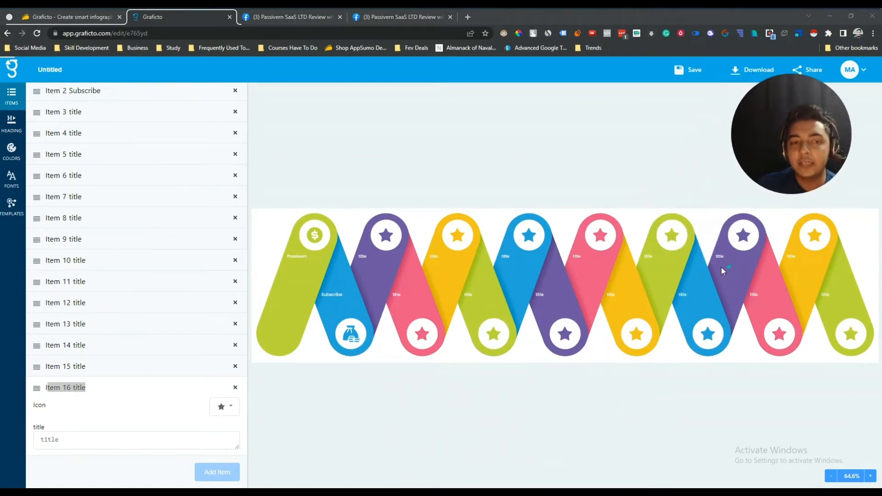
click(305, 453)
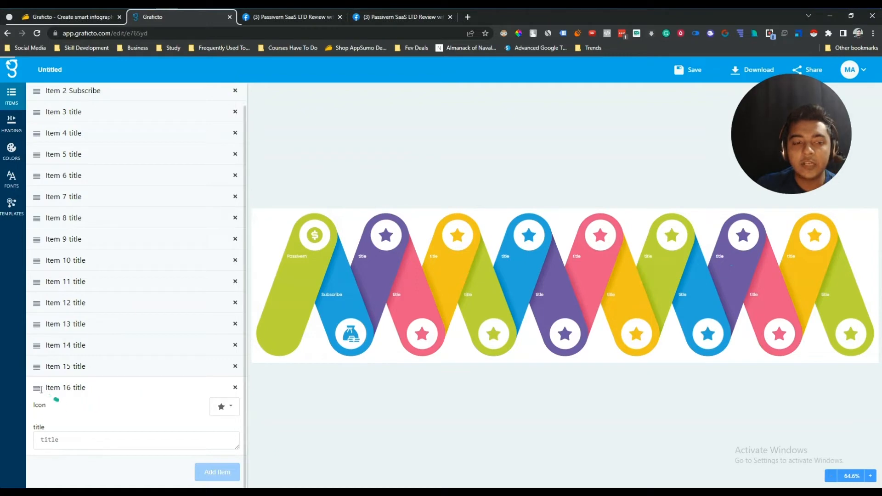
drag(36, 366, 36, 281)
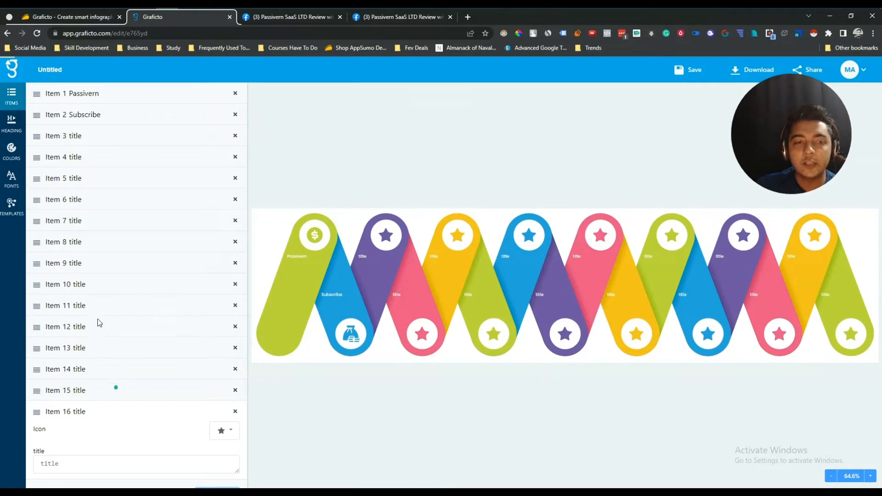
- Title the third item "Like" and the fourth item "Comment"
click(88, 135)
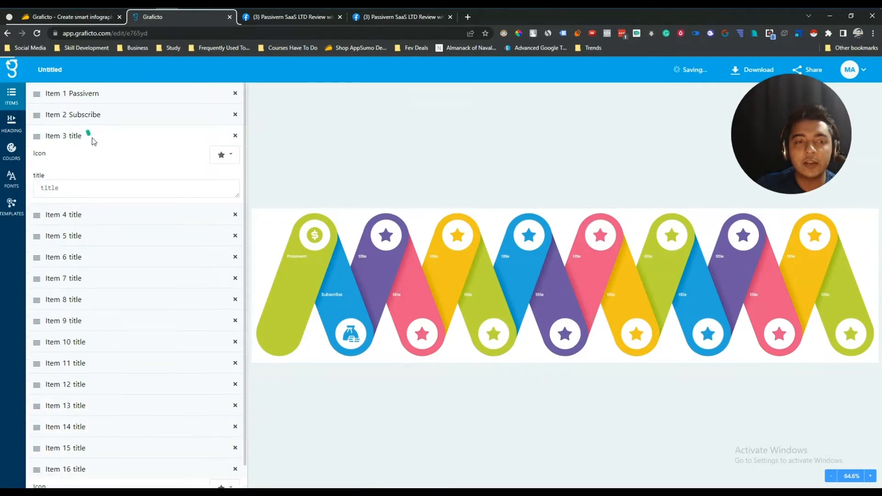
double_click(84, 185)
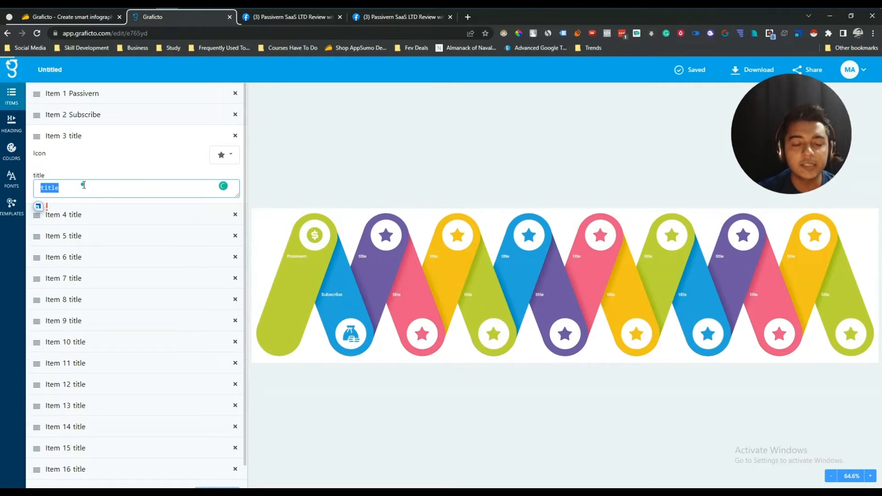
text(Like)
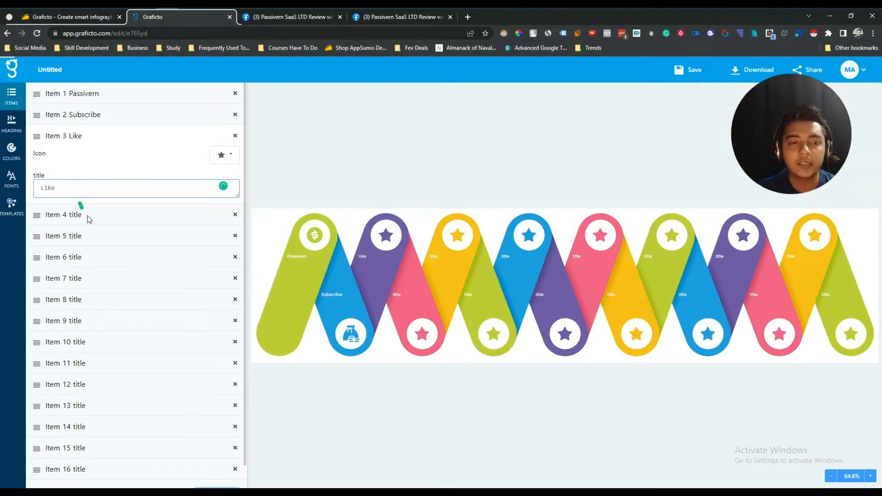
click(88, 215)
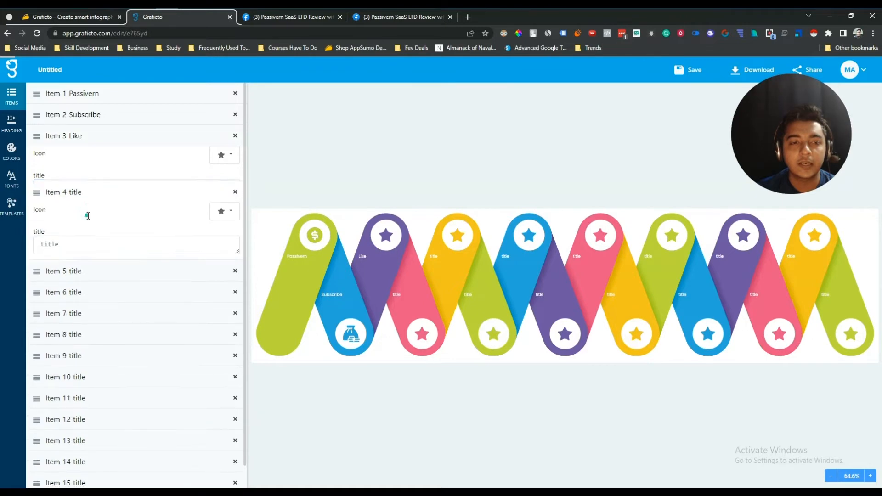
double_click(94, 211)
text(Comment)
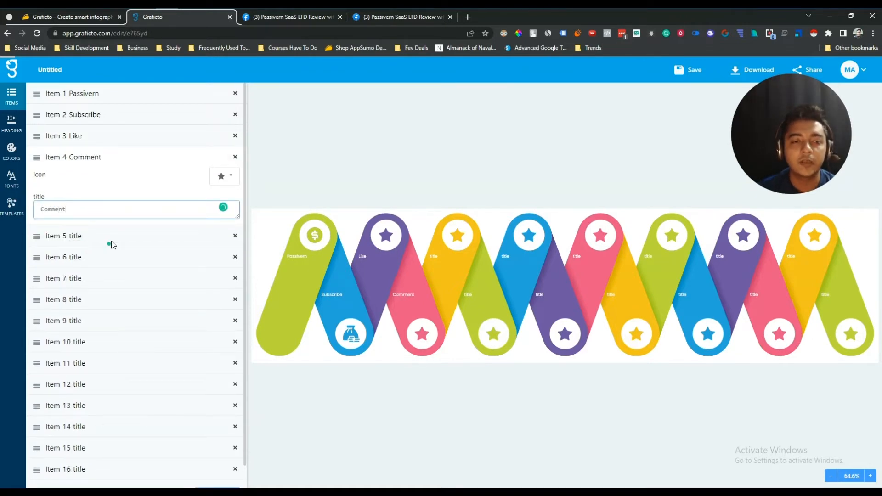
- Title the fifth item "Affiliate Marketing" and the sixth item "Dropservicing"
click(115, 236)
double_click(87, 235)
text(Affiliate Marketing)
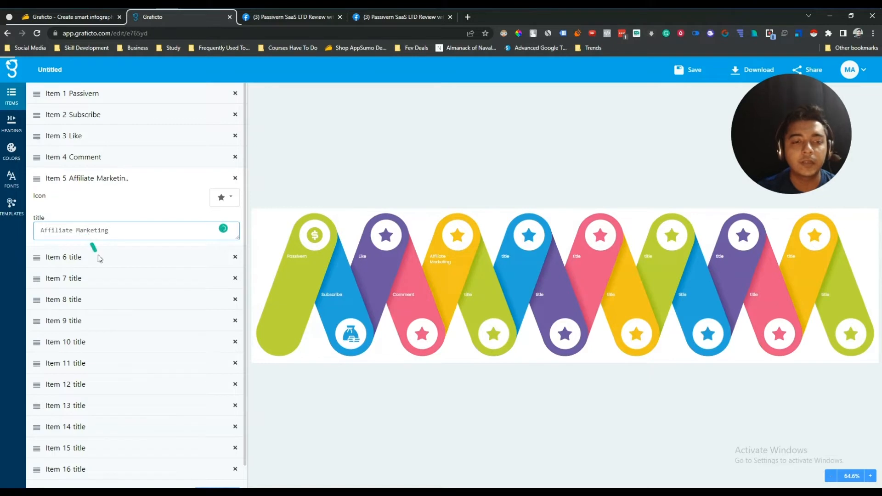
click(98, 257)
double_click(91, 253)
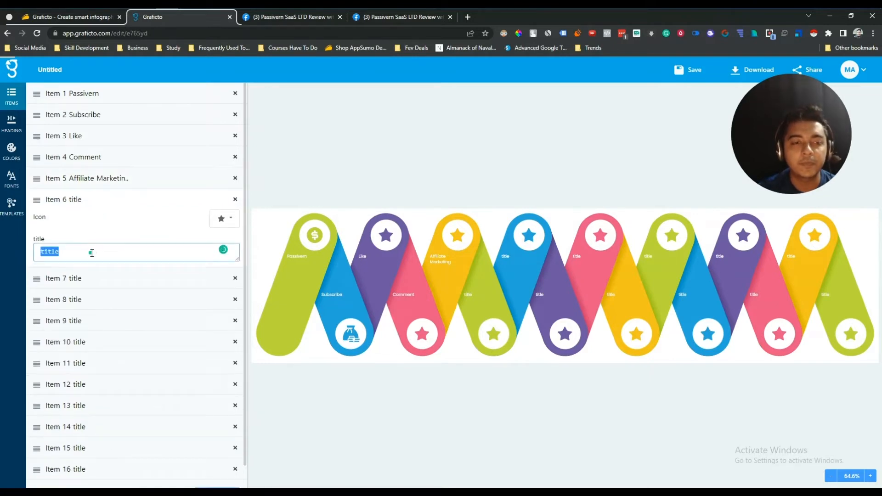
text(Dropservicing)
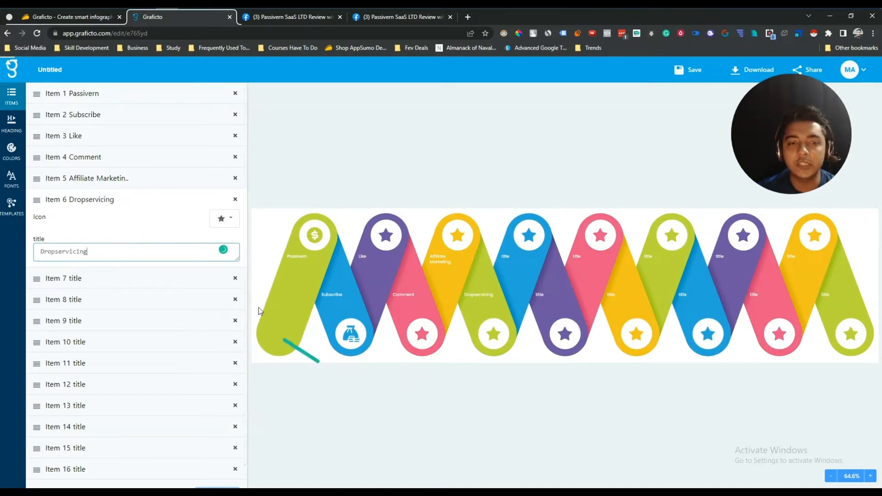
- Search the icons for "nature" and set the Dropservicing item's icon to the tree
click(140, 225)
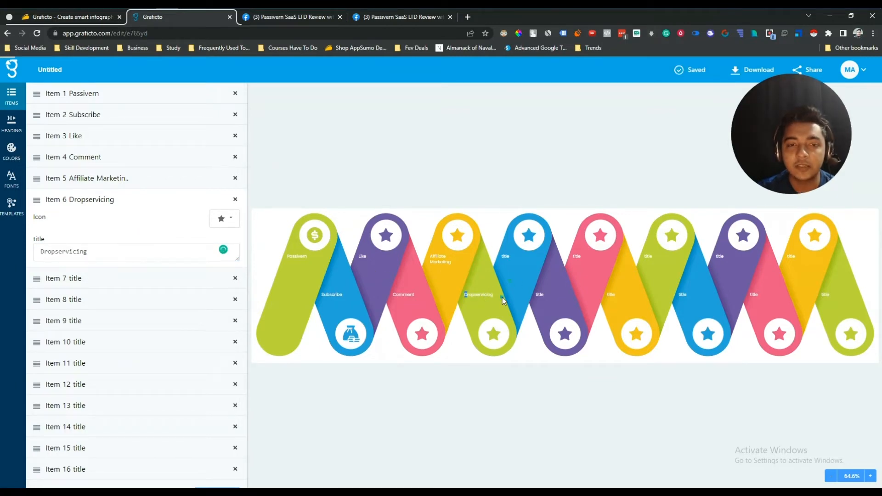
click(222, 221)
double_click(220, 245)
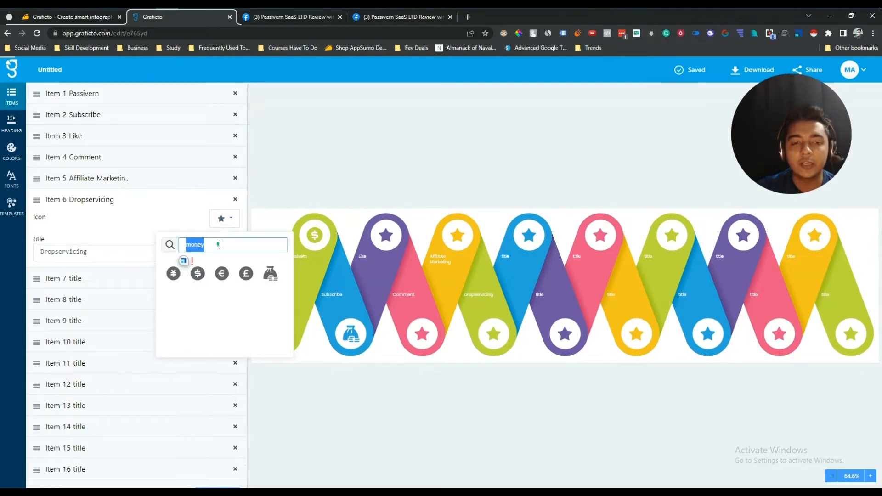
text(nature)
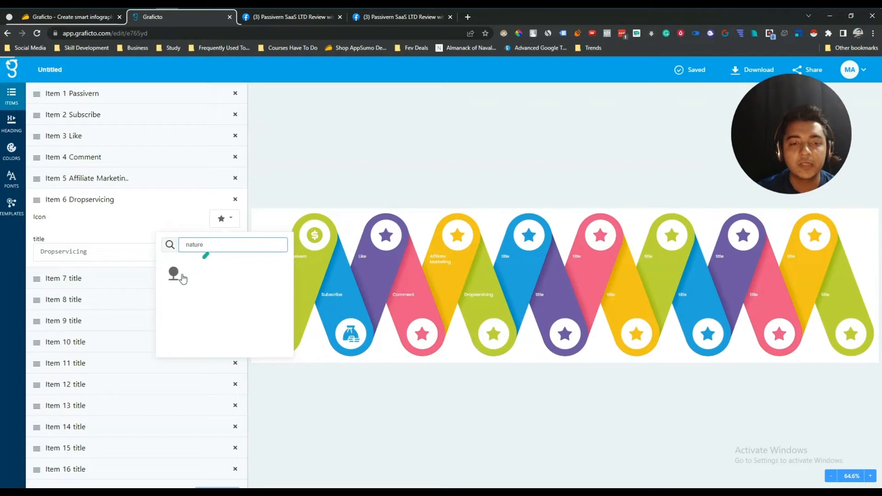
click(174, 275)
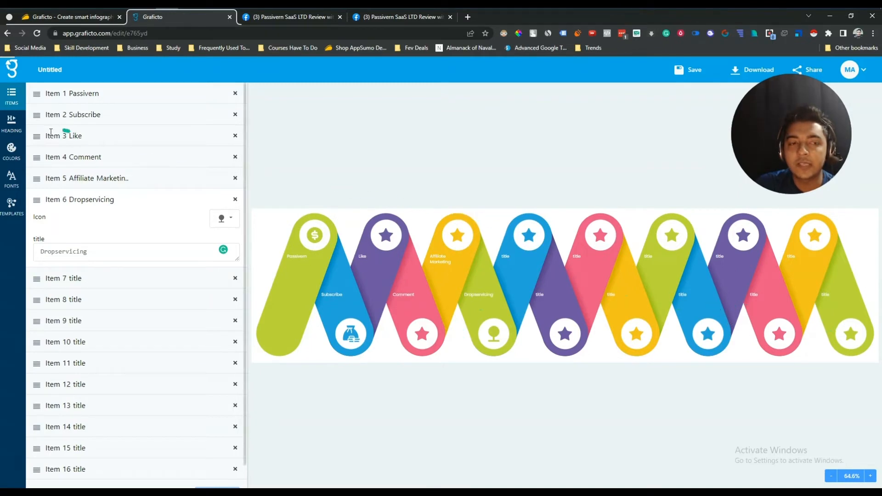
- Check which heading options the current template offers
click(12, 131)
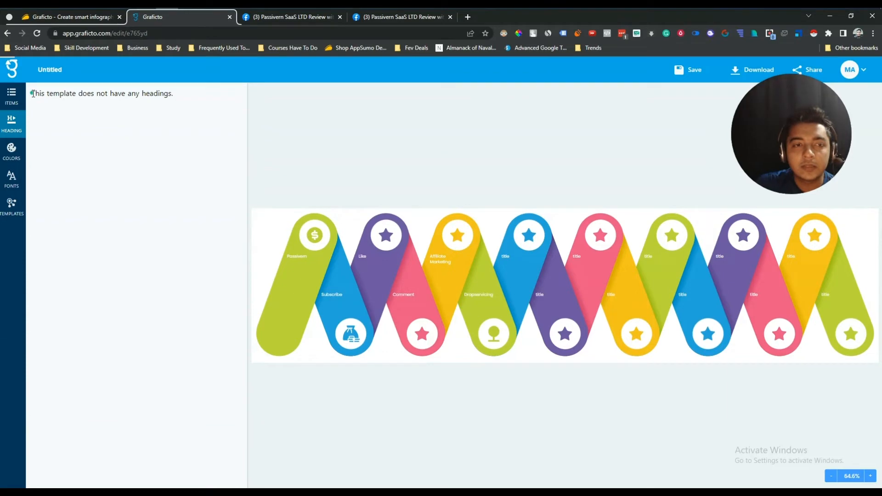
drag(62, 97, 177, 101)
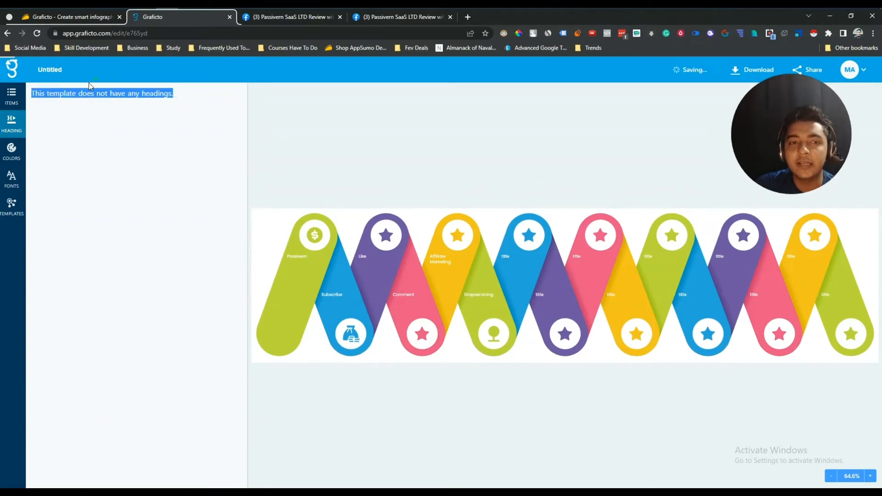
- Try several standard color palettes and apply the teal, navy, red, yellow and charcoal one to the infographic
click(3, 153)
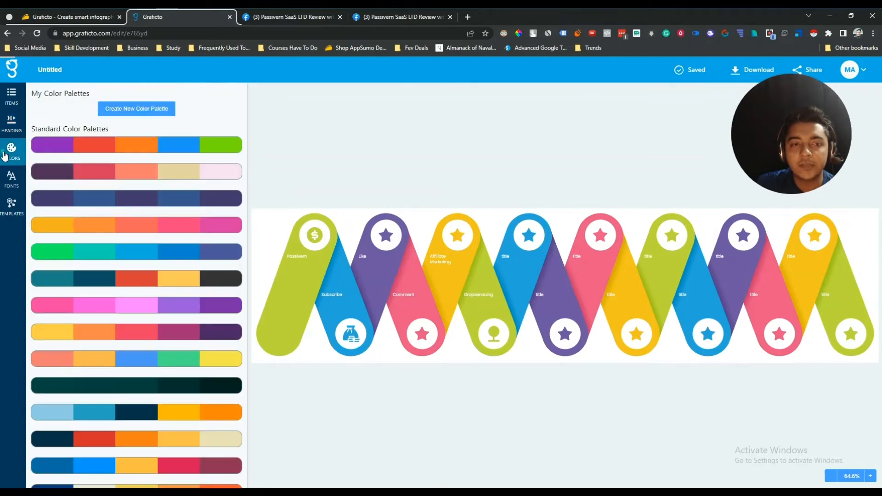
click(51, 145)
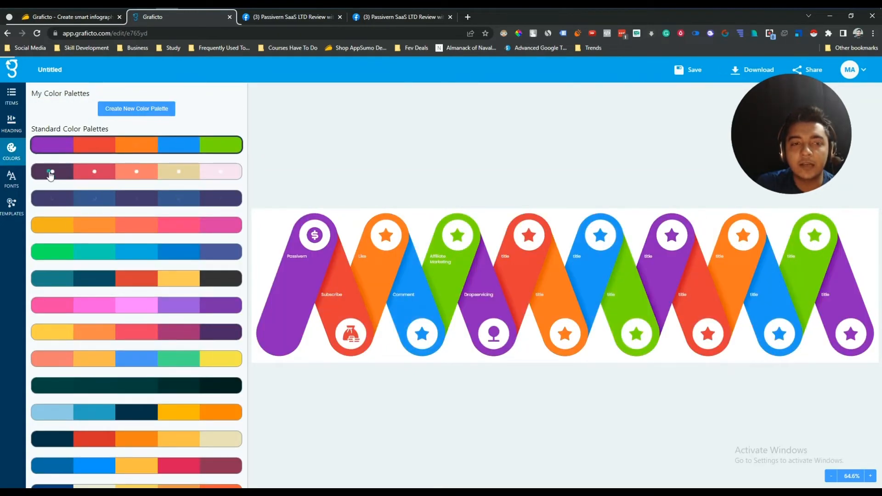
click(53, 173)
click(57, 199)
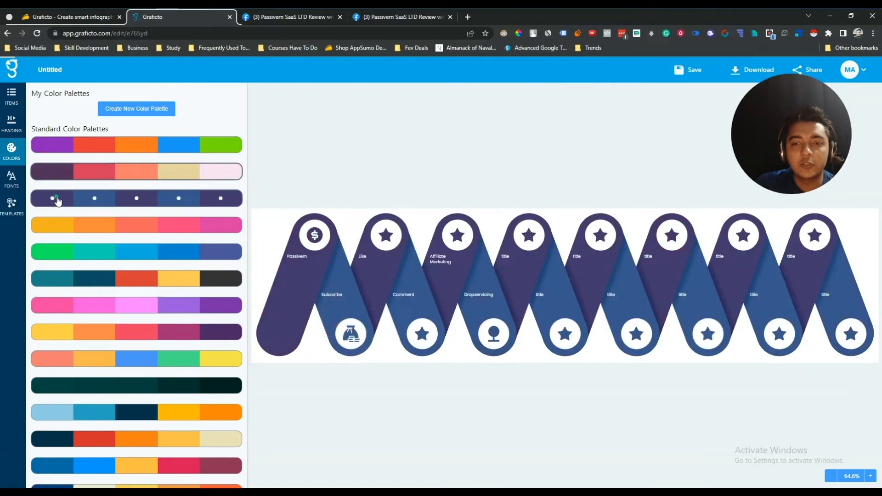
click(53, 227)
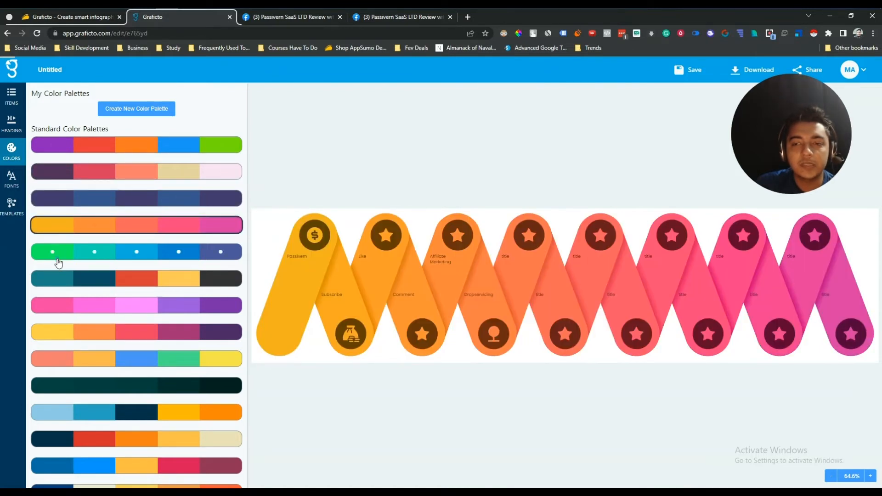
click(58, 253)
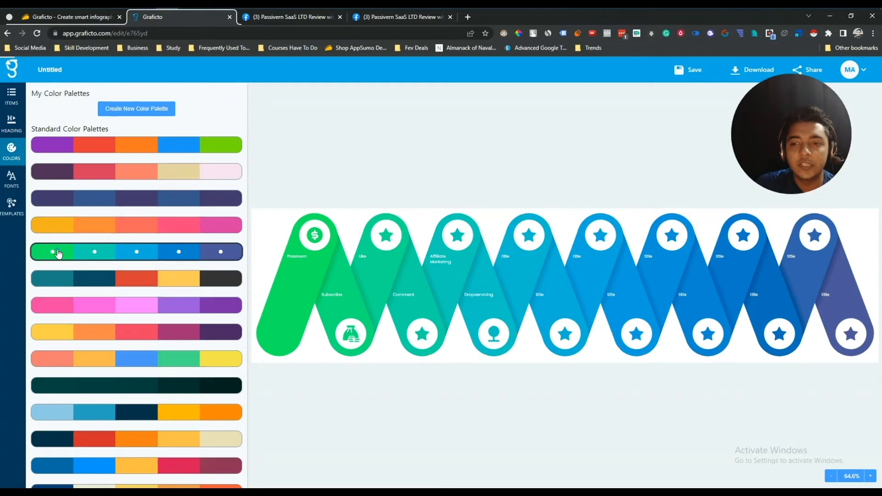
click(61, 306)
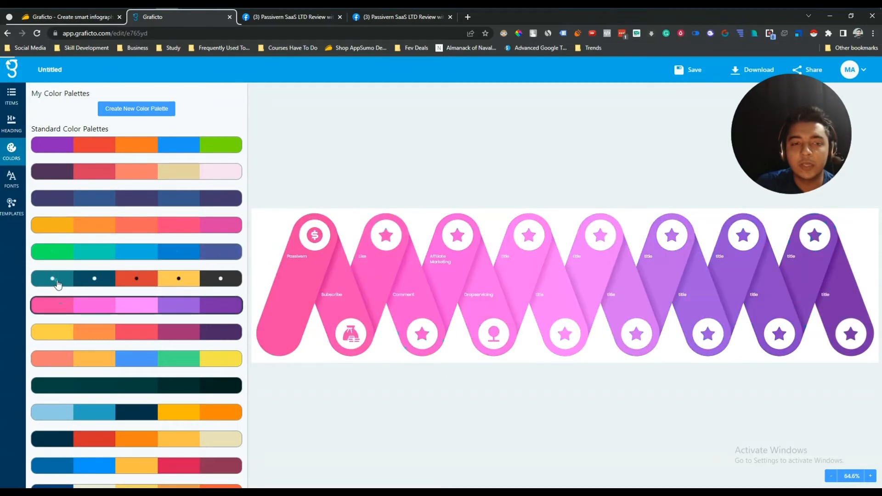
click(58, 284)
scroll(68, 300, down, 10)
scroll(70, 309, down, 10)
scroll(70, 309, up, 20)
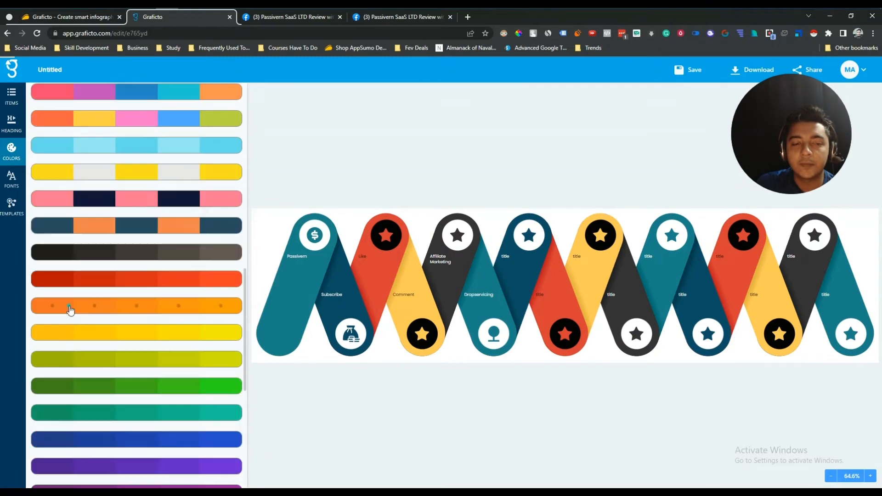
- Change the infographic's font to Salsa
click(11, 177)
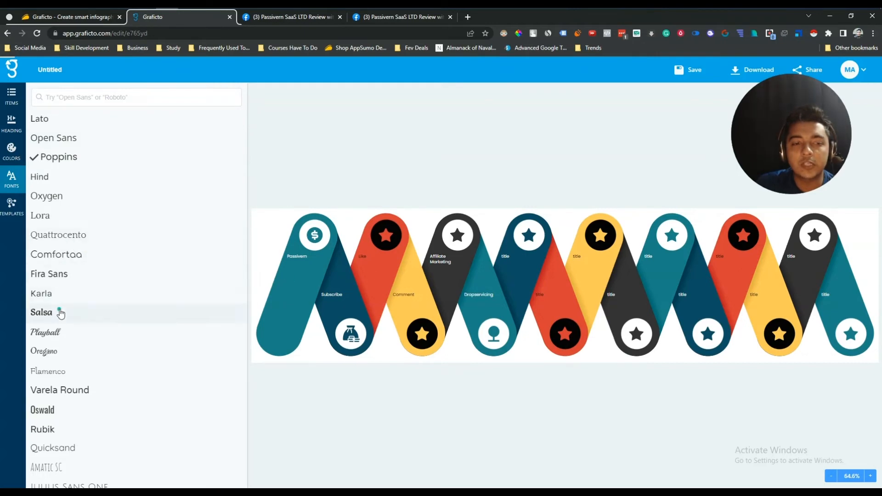
click(44, 315)
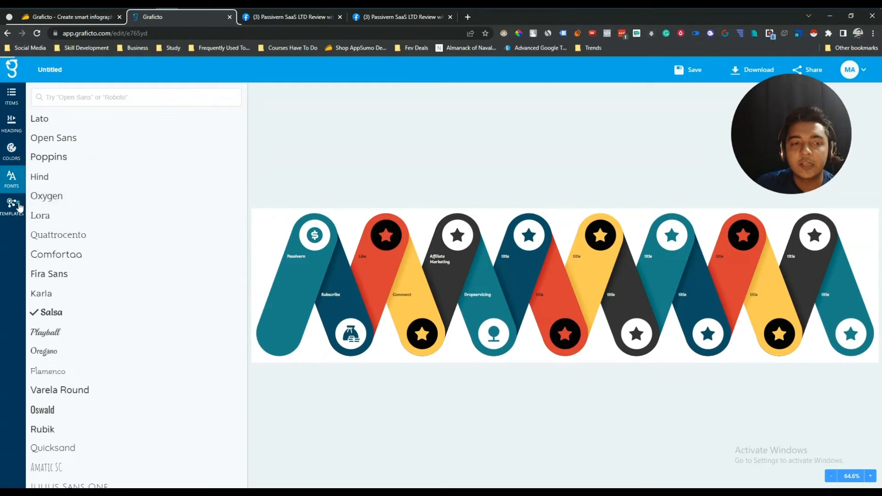
- Browse the full collection of infographic templates without switching the current one
click(14, 205)
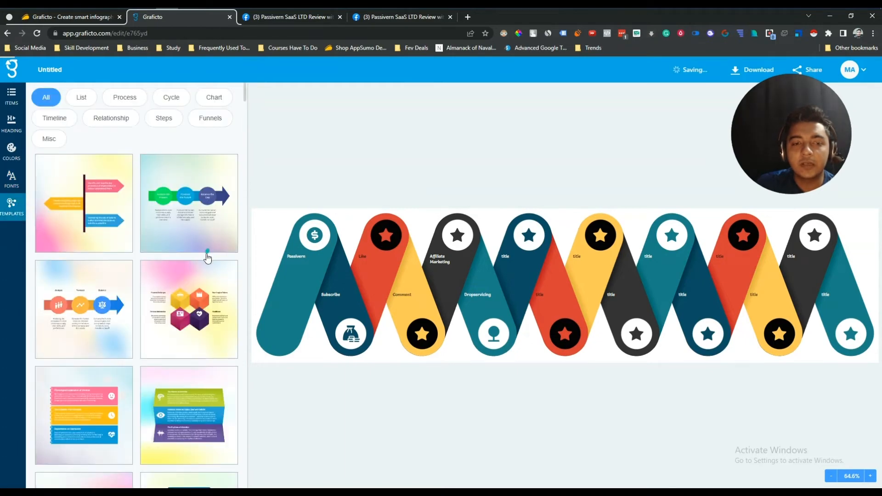
scroll(193, 216, down, 4)
scroll(192, 211, down, 5)
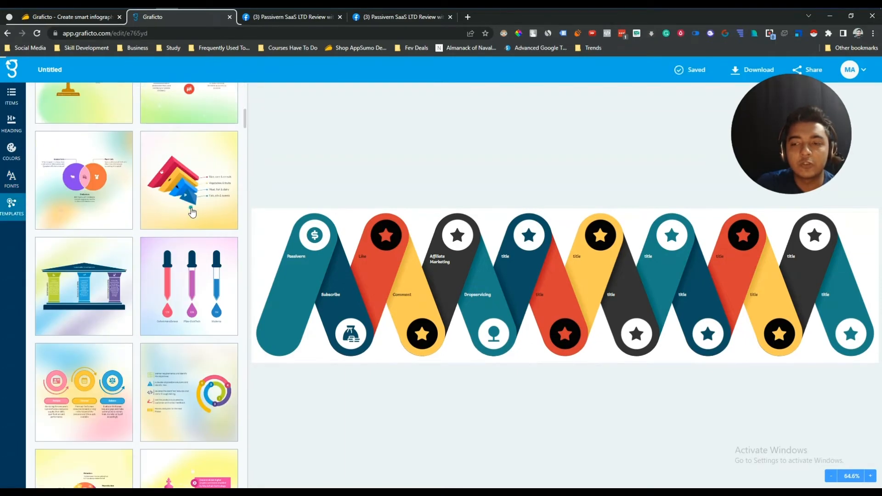
scroll(193, 212, up, 10)
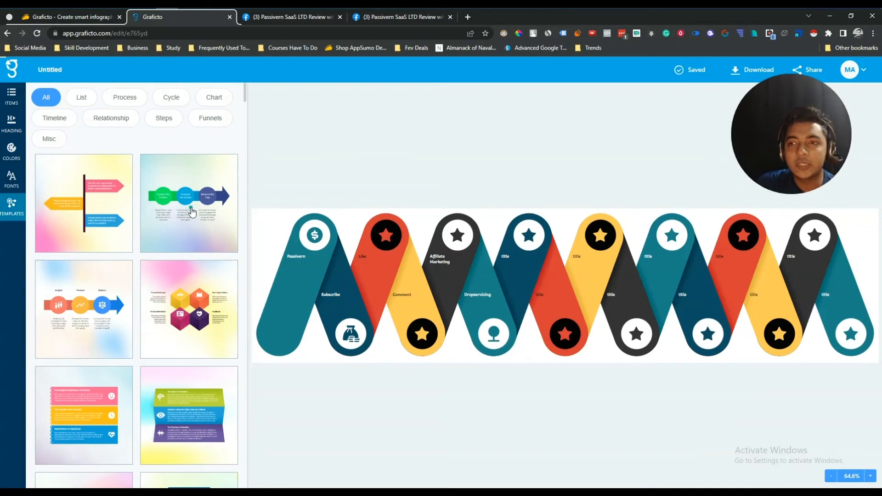
drag(794, 153, 779, 167)
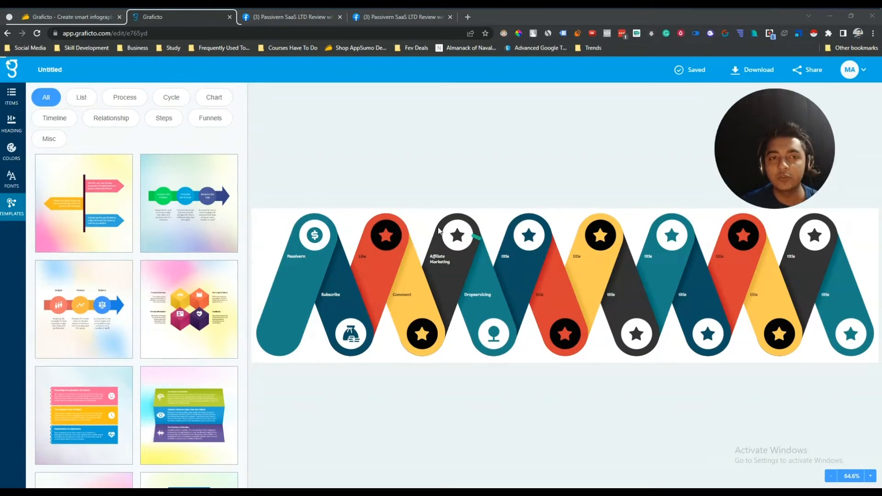
- Rename the untitled graphic "Video Purpose"
click(51, 70)
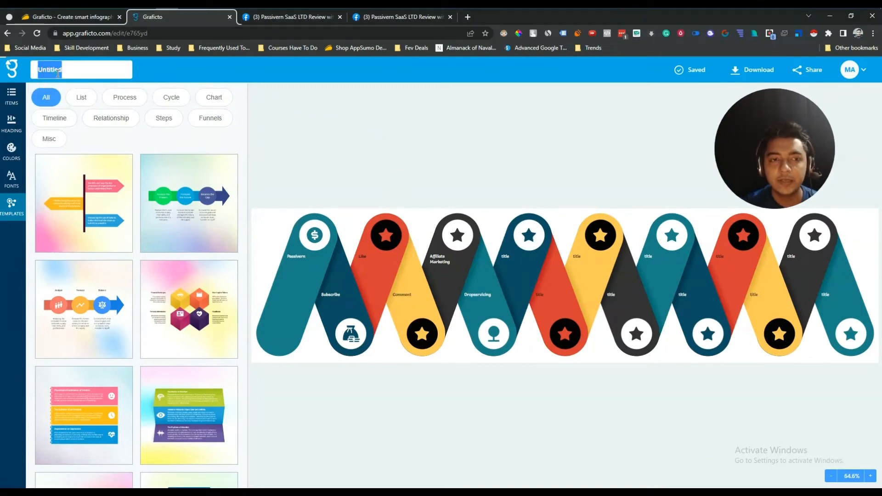
text(Video Purpose)
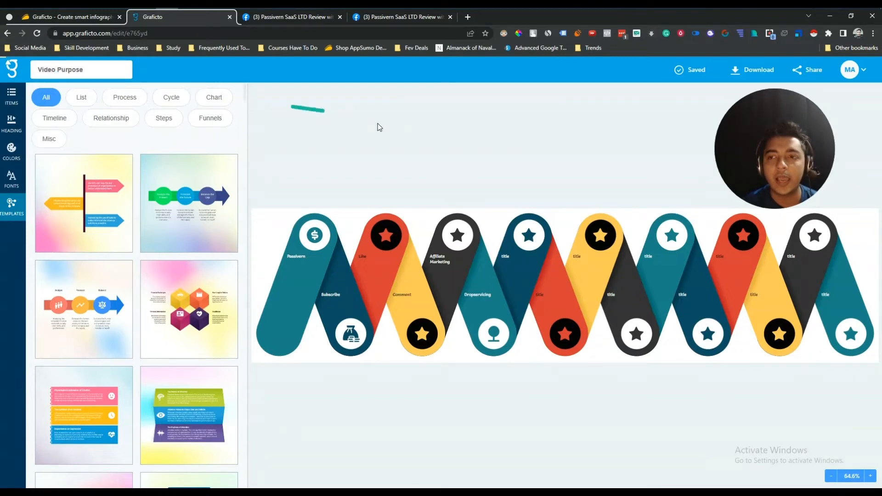
click(523, 150)
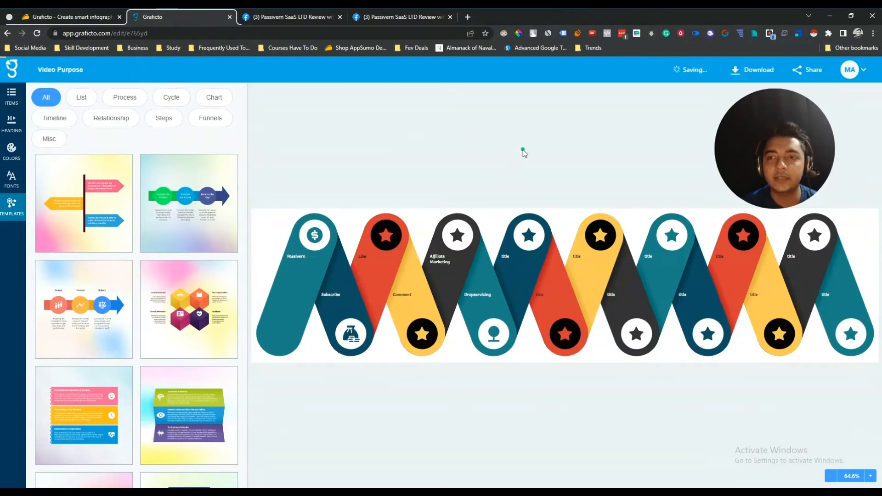
- Make the graphic public and copy its share link
drag(728, 175, 576, 143)
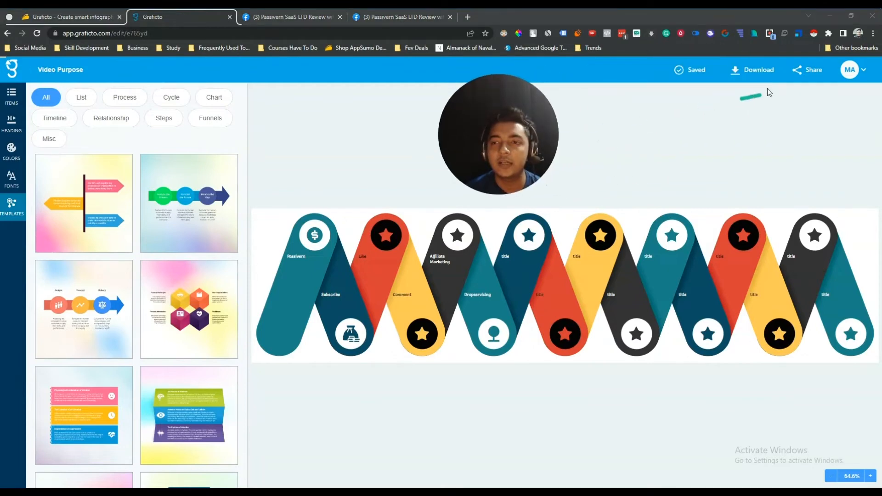
click(808, 70)
drag(495, 166, 667, 170)
click(519, 165)
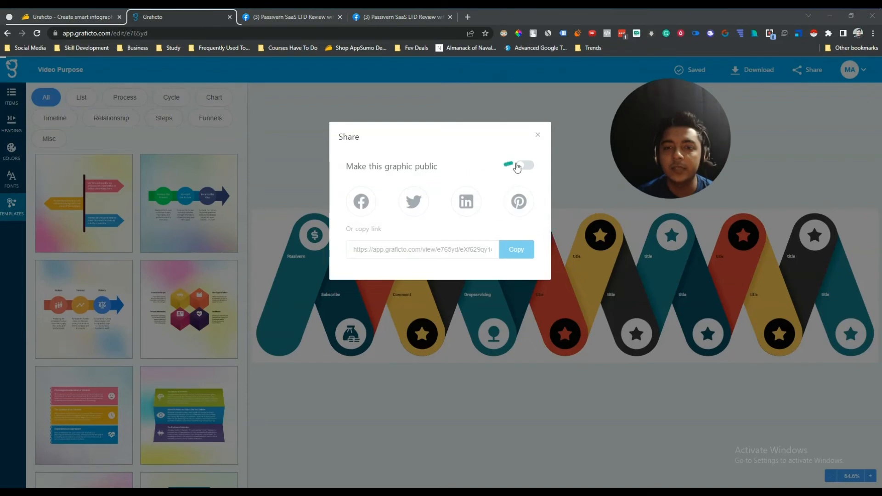
click(512, 251)
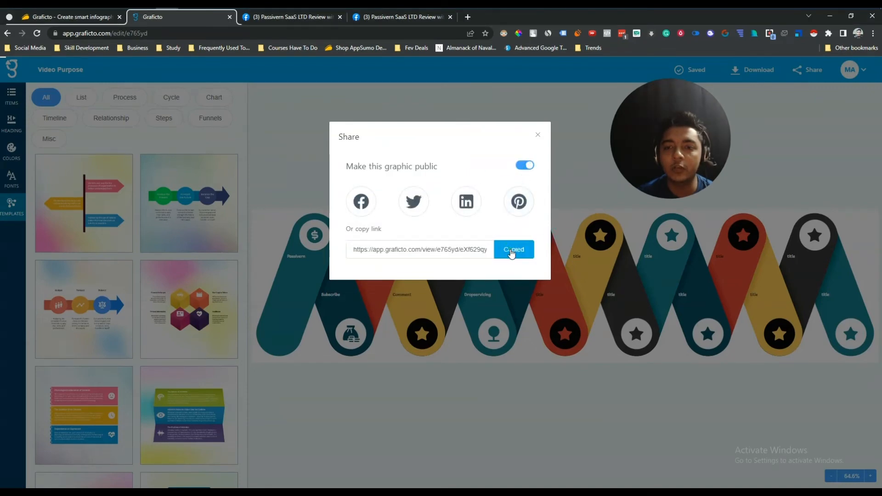
drag(663, 144, 467, 151)
click(537, 136)
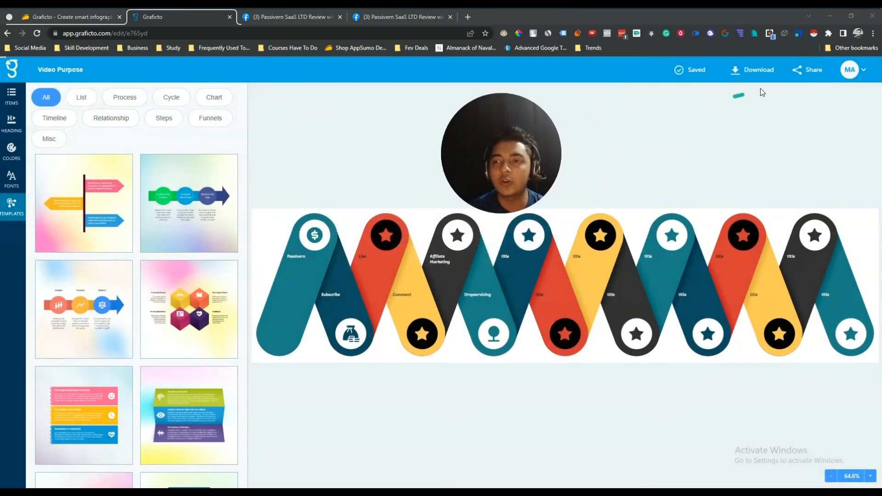
- Download the infographic as a transparent PNG in 4X high resolution
click(758, 71)
drag(478, 193, 698, 187)
click(360, 175)
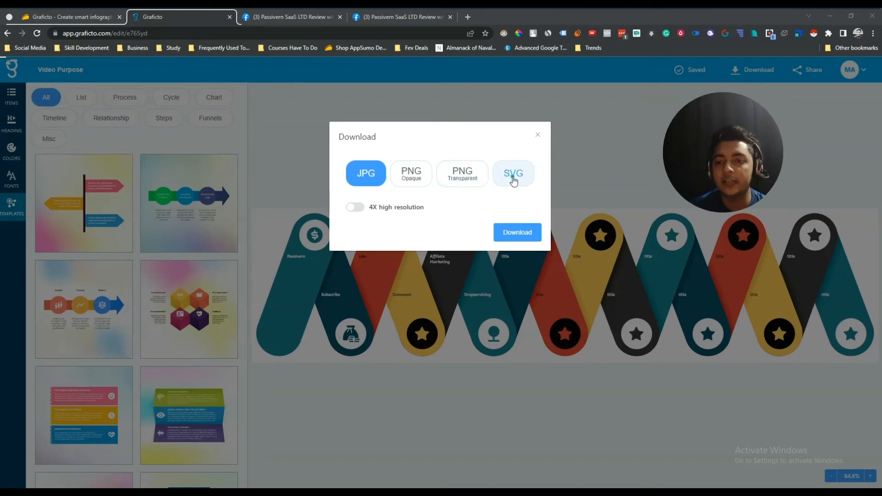
click(359, 208)
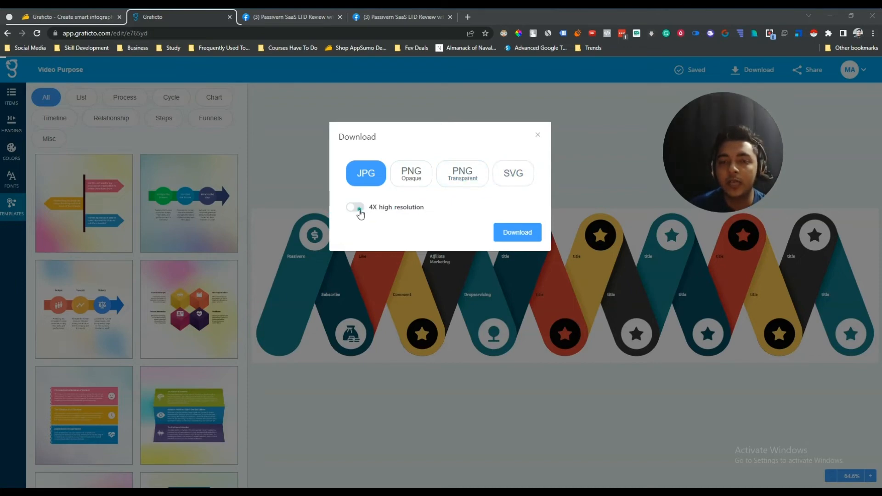
click(361, 209)
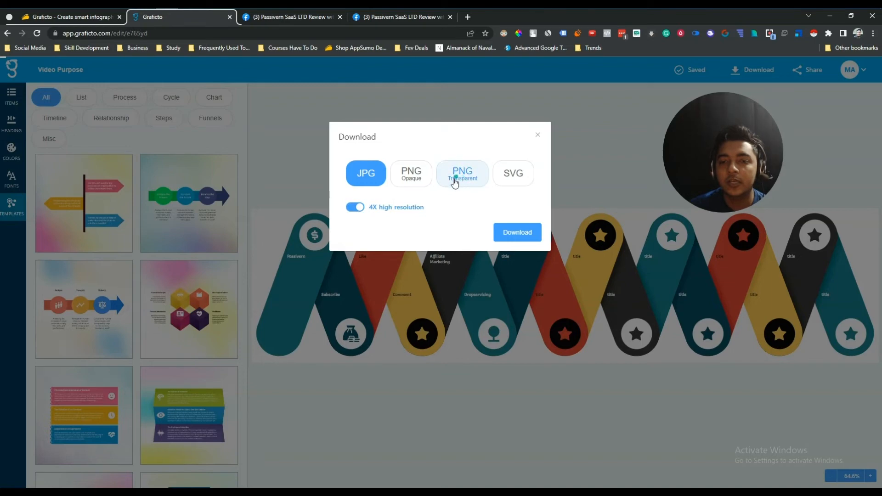
click(475, 178)
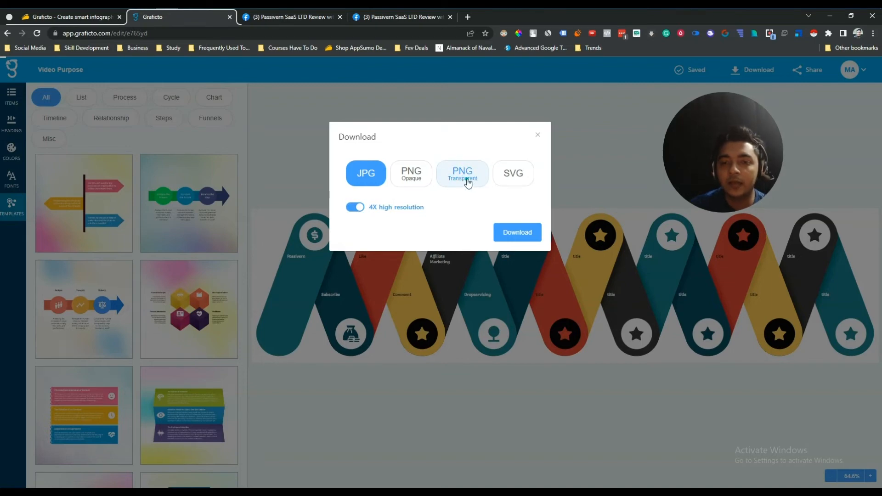
click(464, 183)
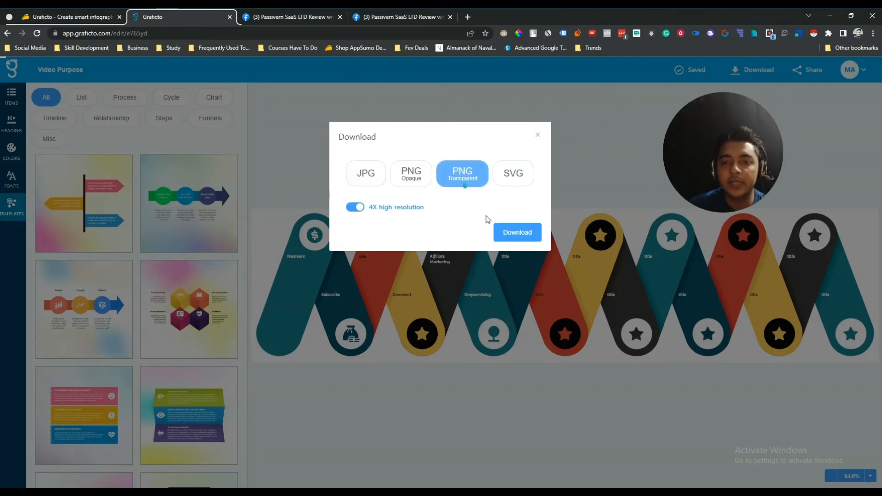
click(520, 232)
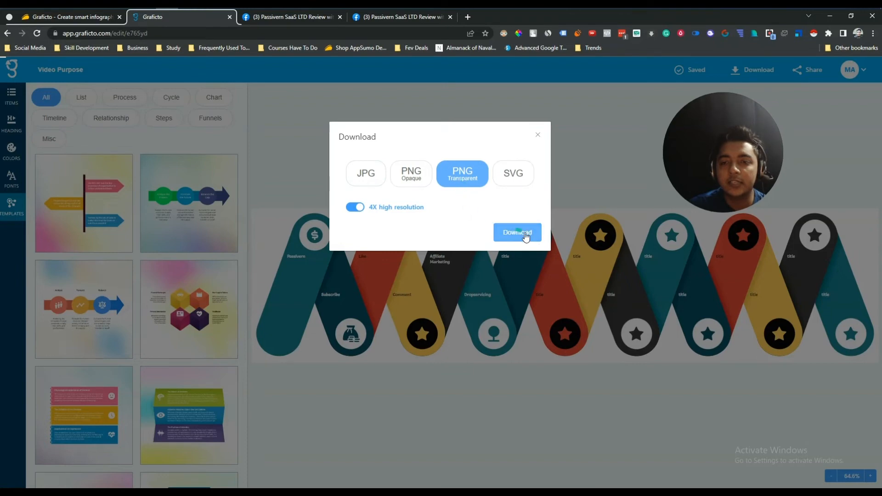
click(523, 239)
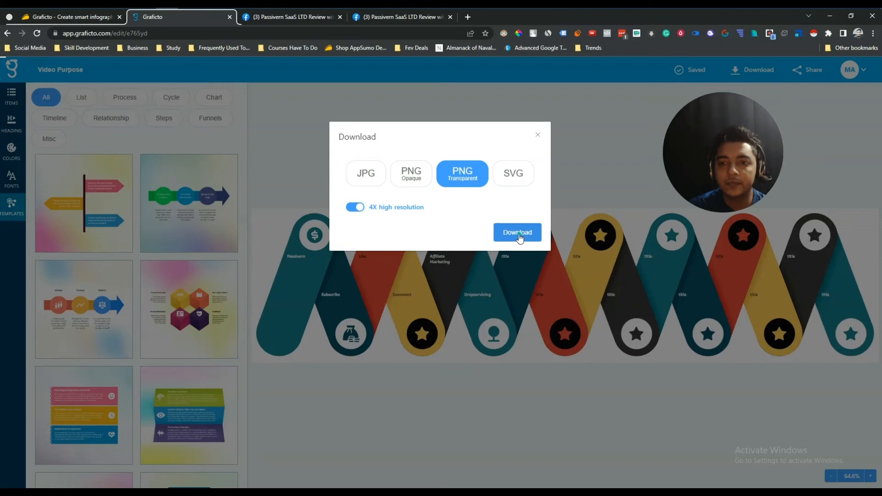
click(515, 237)
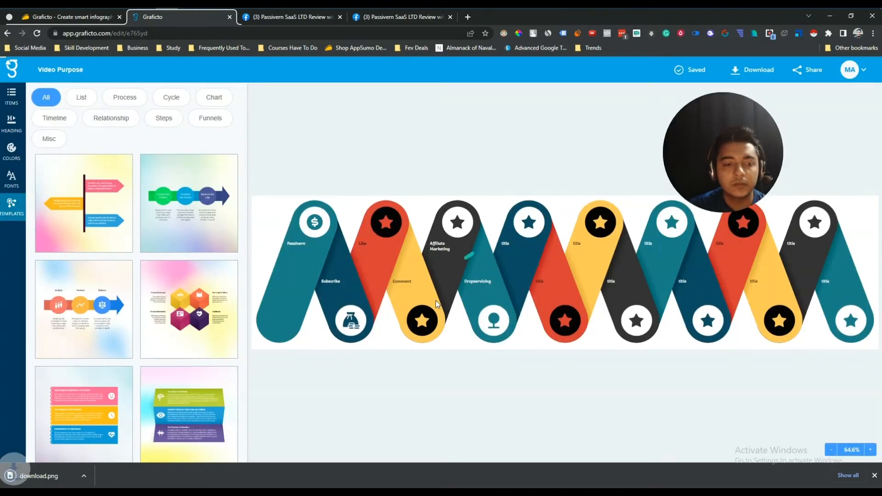
- Open the downloaded download.png in the image viewer and examine the full infographic enlarged
click(40, 480)
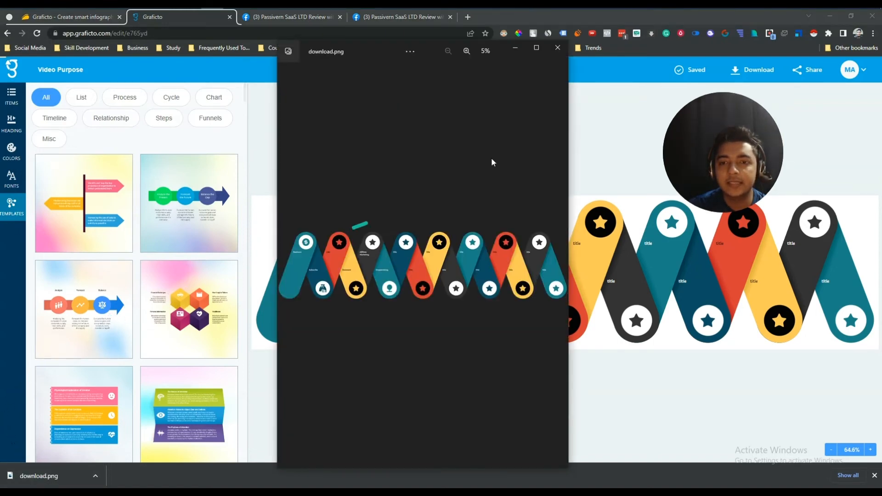
click(467, 51)
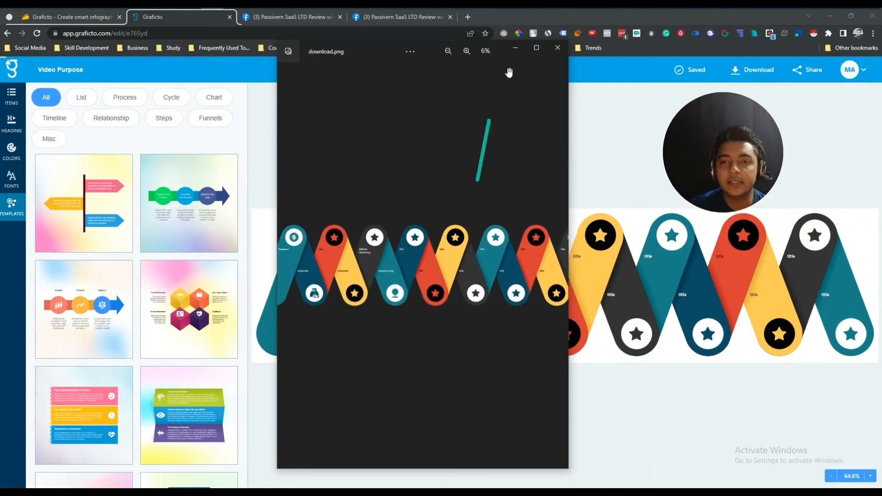
click(537, 48)
drag(426, 270, 561, 282)
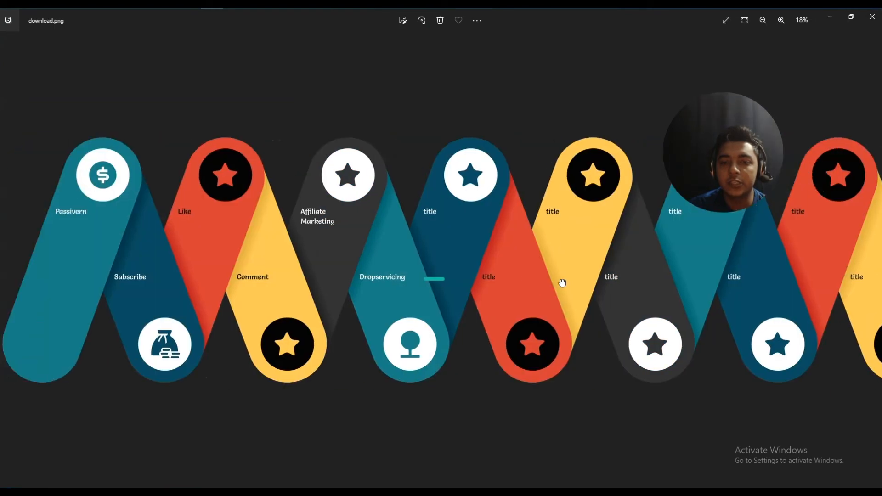
drag(485, 279, 285, 277)
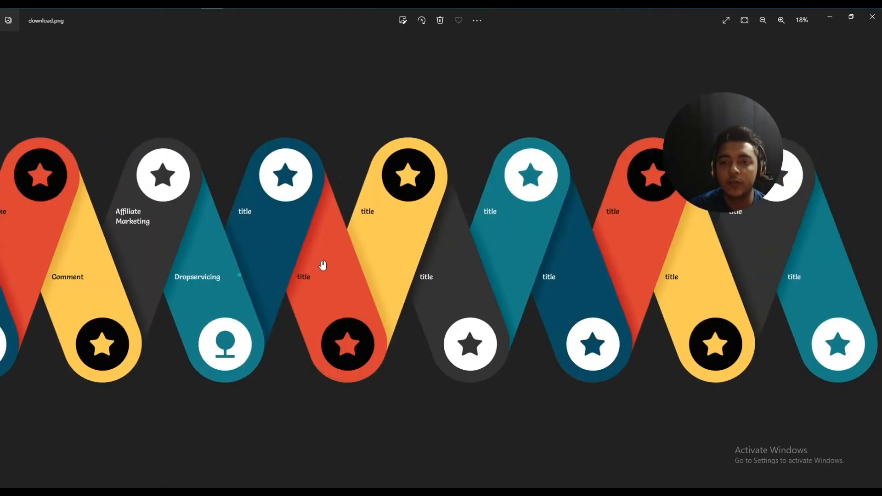
scroll(324, 261, down, 2)
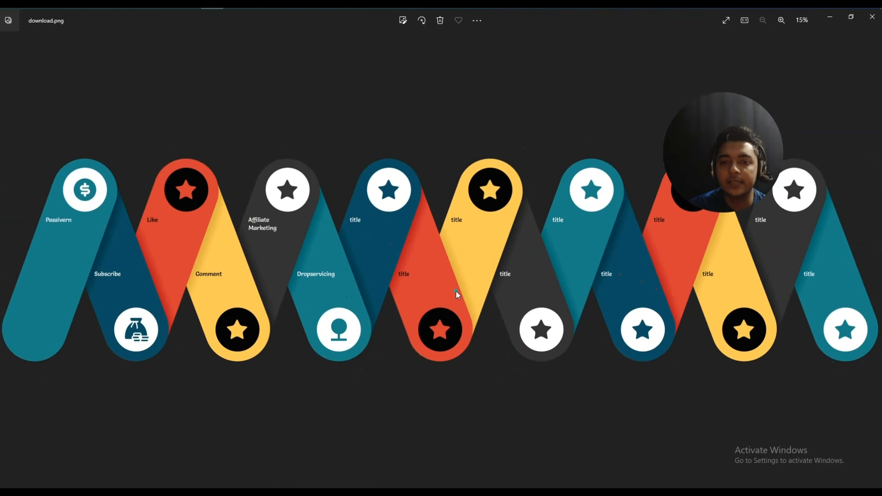
- Leave the image viewer for Graficto in the browser and view the saved infographics in My Graphics
scroll(458, 295, up, 3)
scroll(457, 292, down, 3)
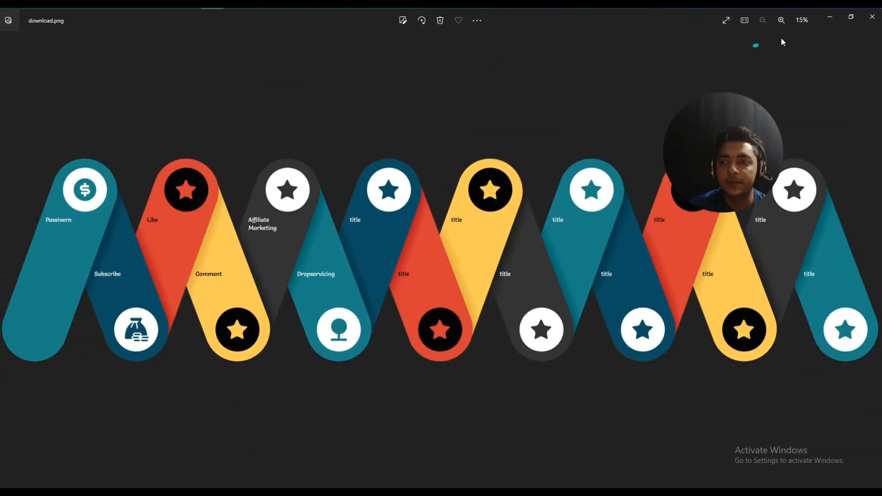
click(826, 25)
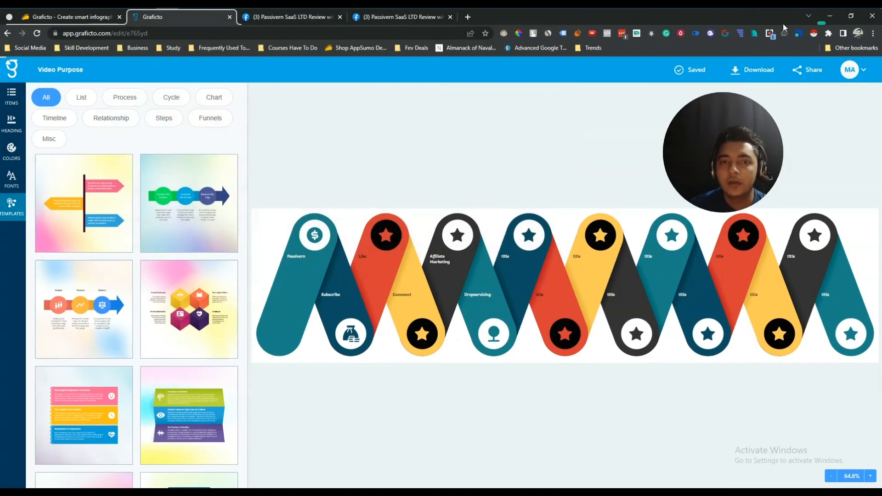
click(11, 69)
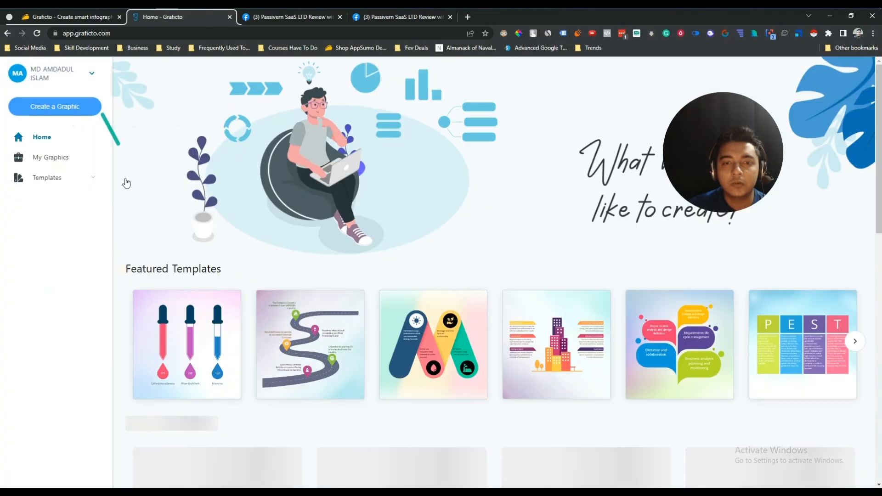
click(41, 160)
mouse_move(191, 212)
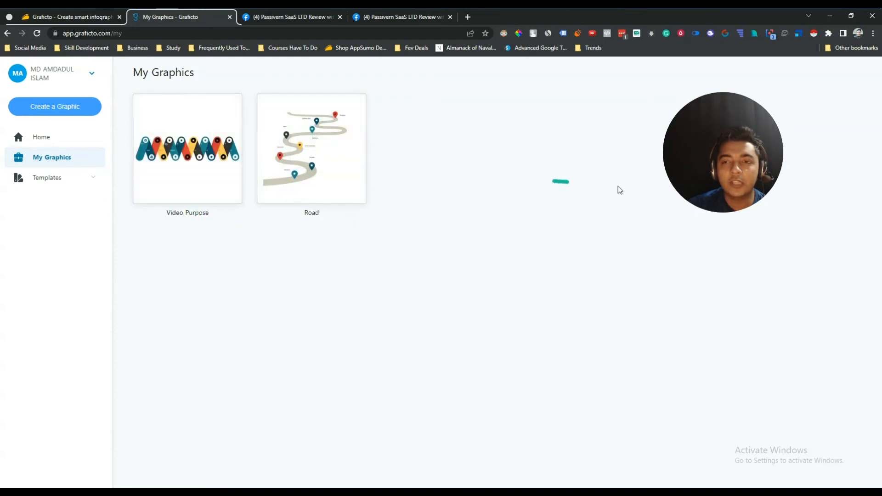
drag(723, 152, 760, 192)
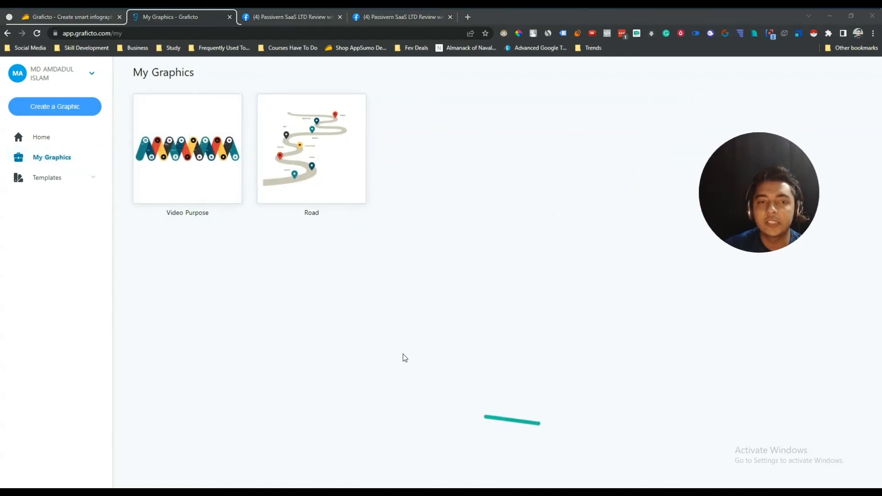
- Browse the full collection of Graficto templates across all categories down to the last one
click(49, 146)
click(49, 146)
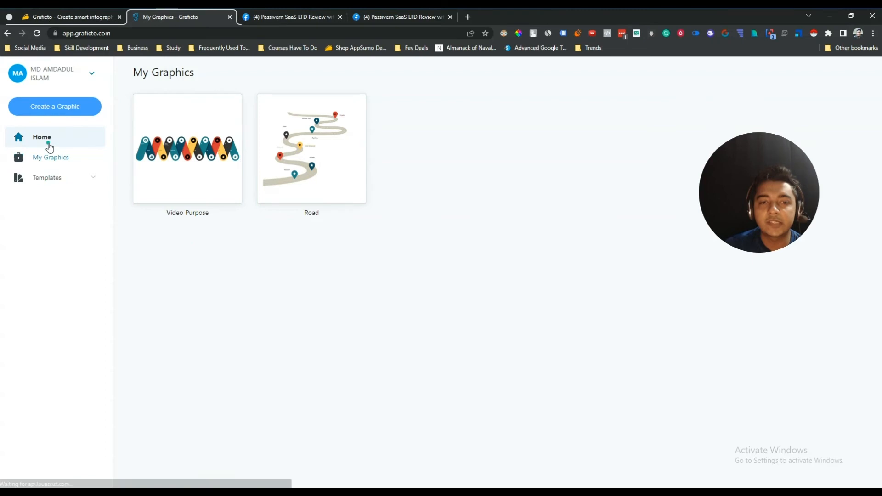
click(45, 178)
click(50, 198)
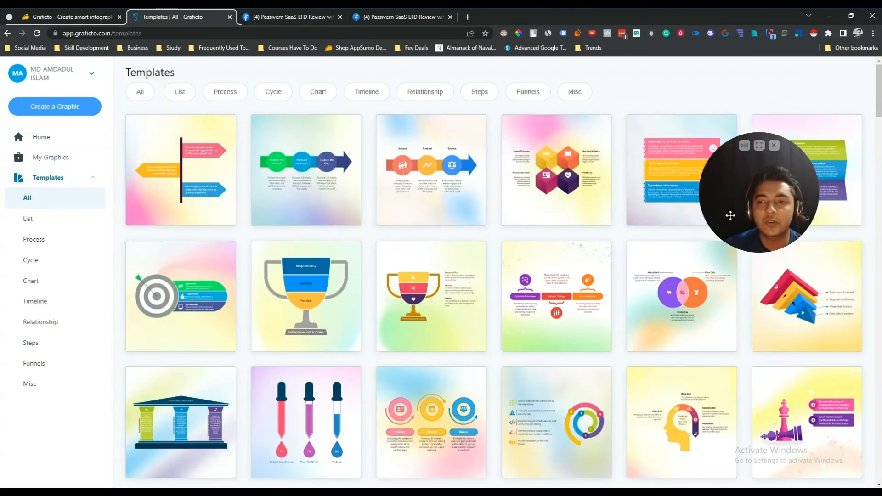
scroll(662, 260, down, 3)
scroll(662, 260, down, 8)
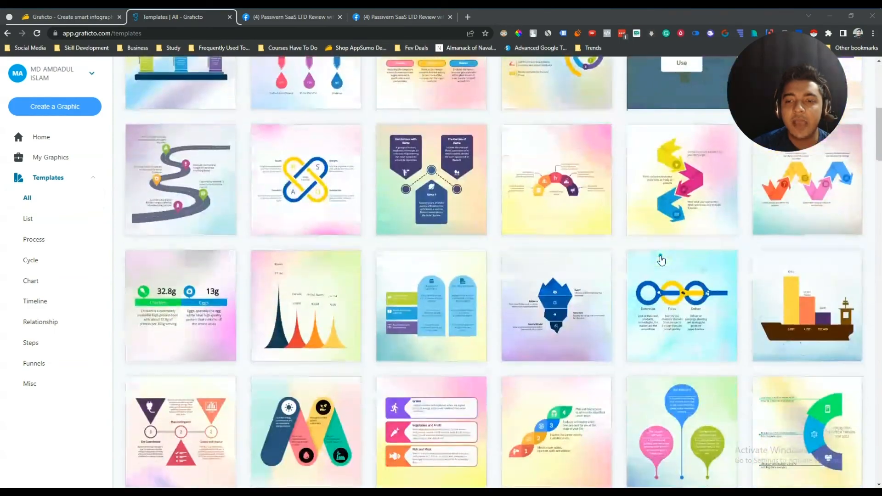
scroll(662, 260, down, 4)
scroll(662, 260, down, 15)
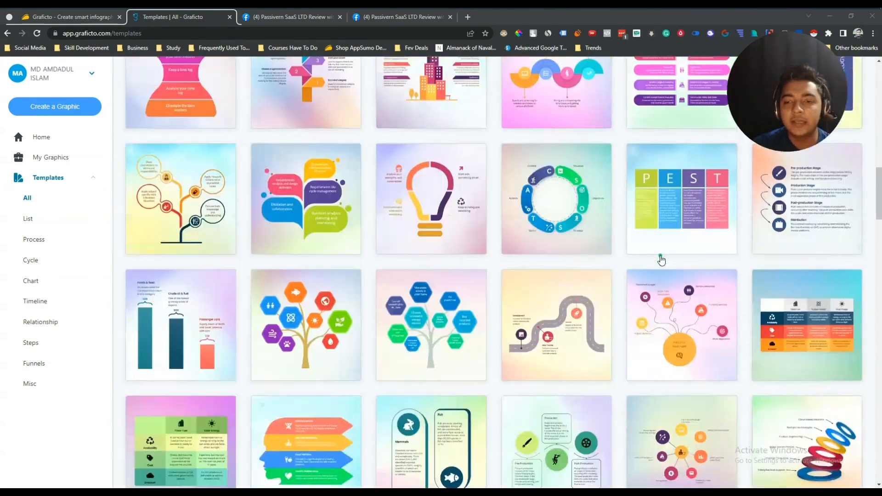
scroll(662, 260, down, 4)
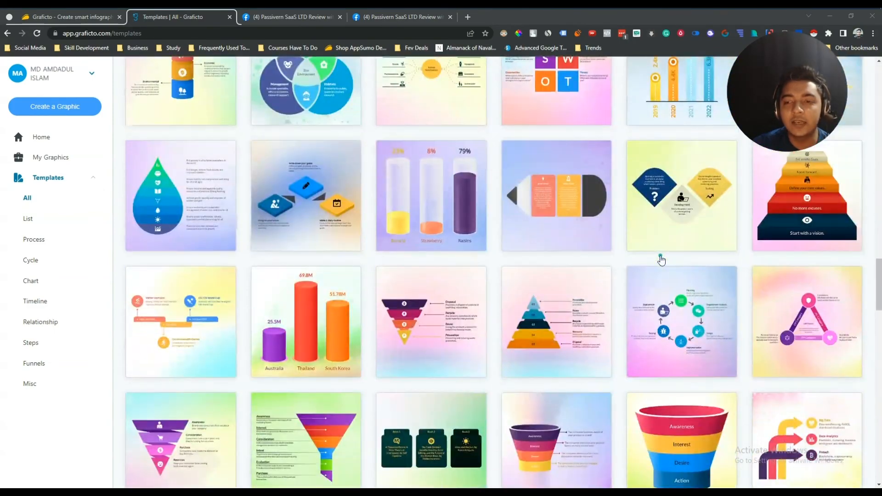
scroll(662, 260, down, 15)
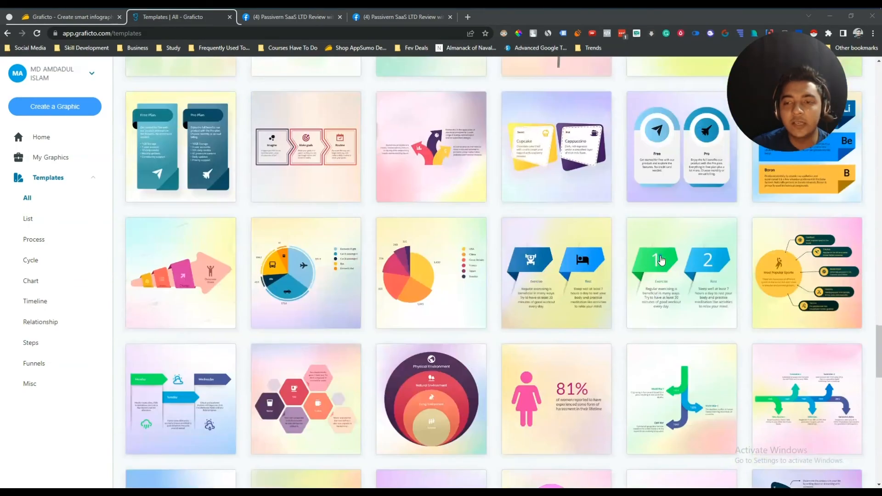
scroll(662, 260, down, 12)
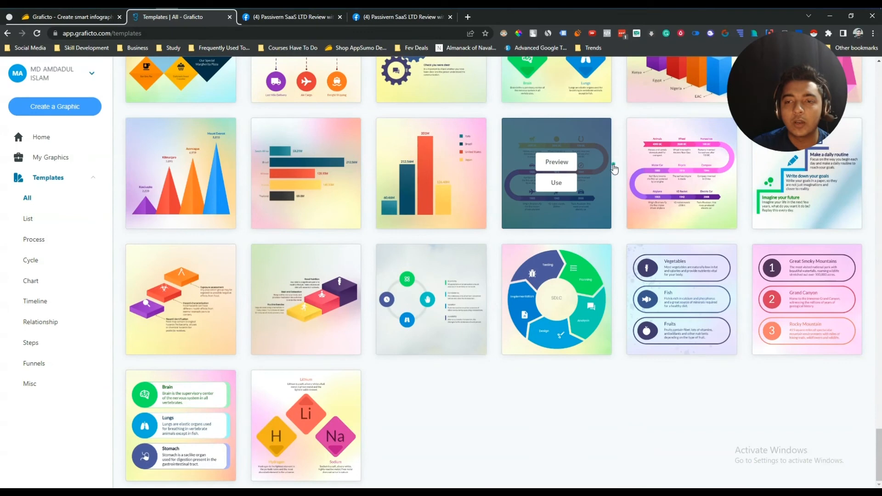
- Switch to the AppSumo page for Graficto and examine the lifetime deal's overview, price and included plan features
click(59, 16)
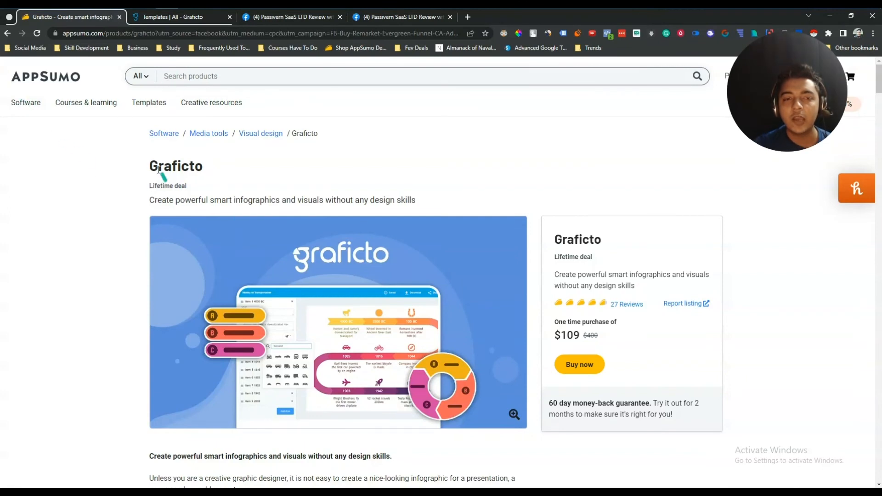
drag(148, 167, 200, 164)
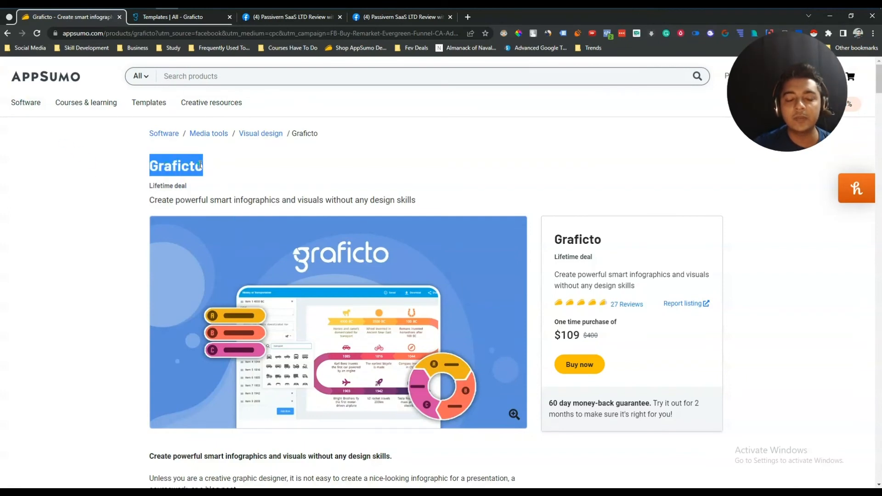
scroll(199, 165, down, 13)
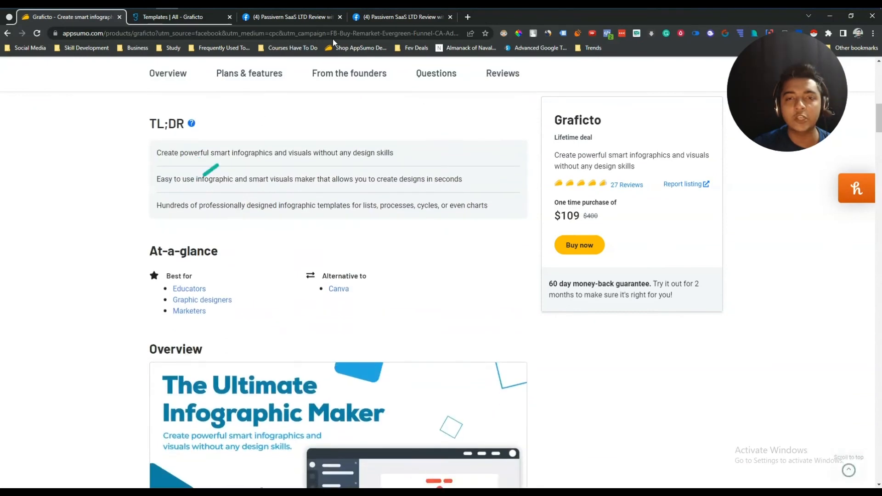
scroll(417, 245, down, 10)
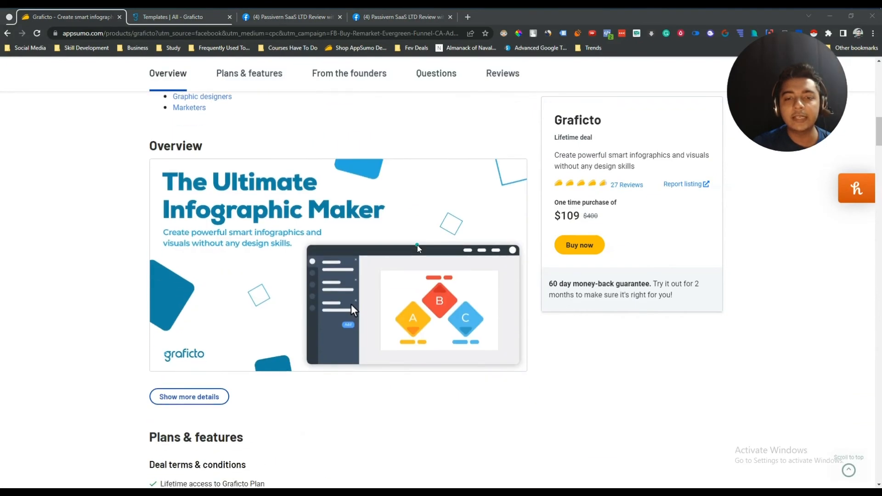
scroll(418, 248, down, 3)
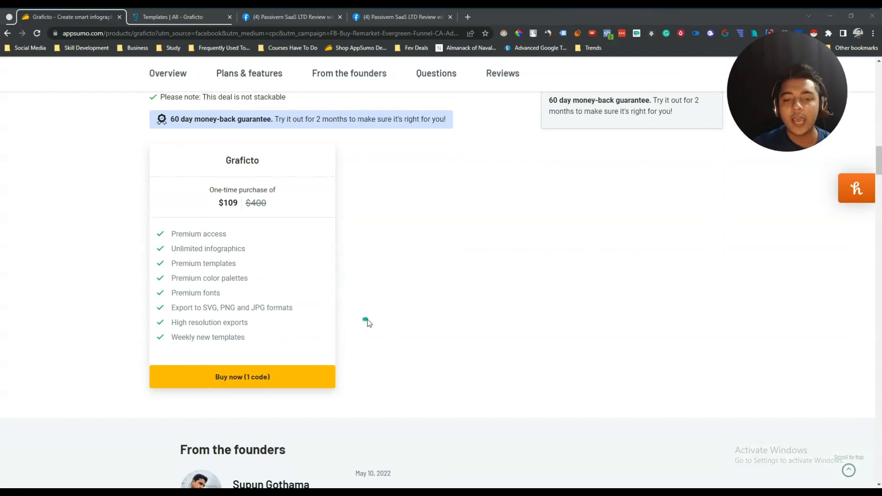
scroll(367, 321, up, 1)
double_click(227, 249)
click(401, 397)
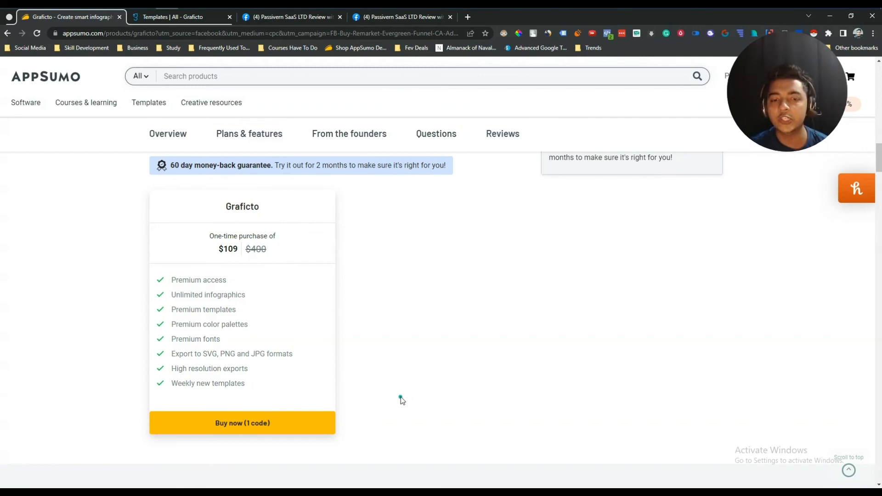
scroll(400, 397, up, 6)
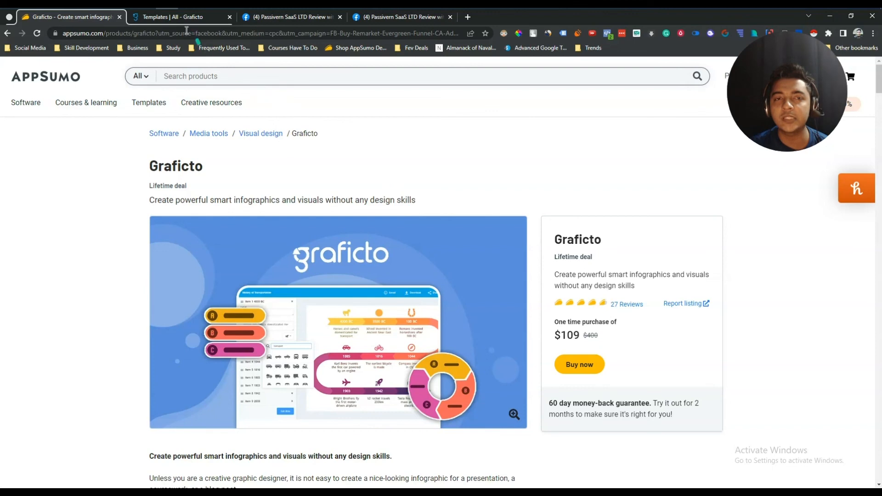
- View the Passivern SaaS LTD Review with Giveaway Facebook group and the Graficto templates, returning to the AppSumo deal page
click(258, 19)
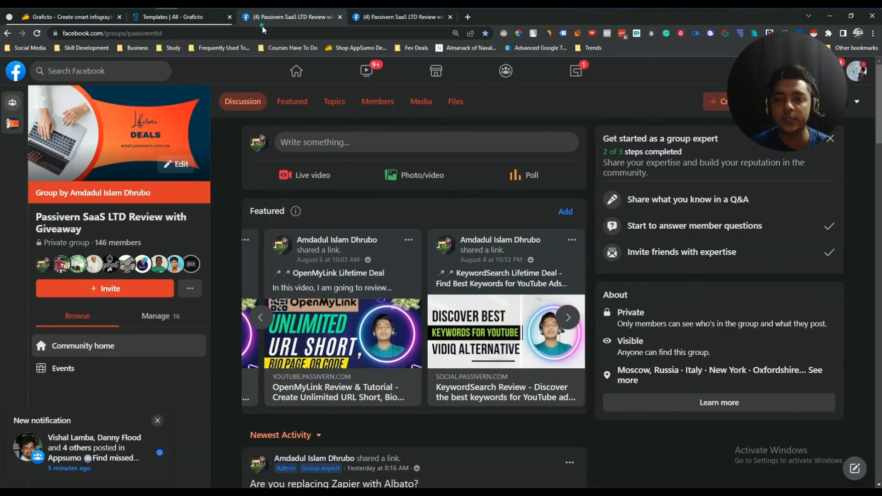
click(182, 19)
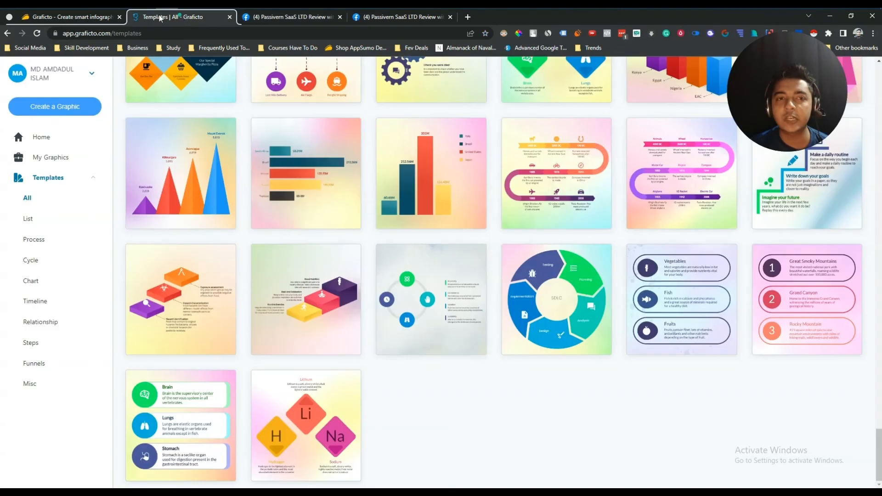
click(82, 17)
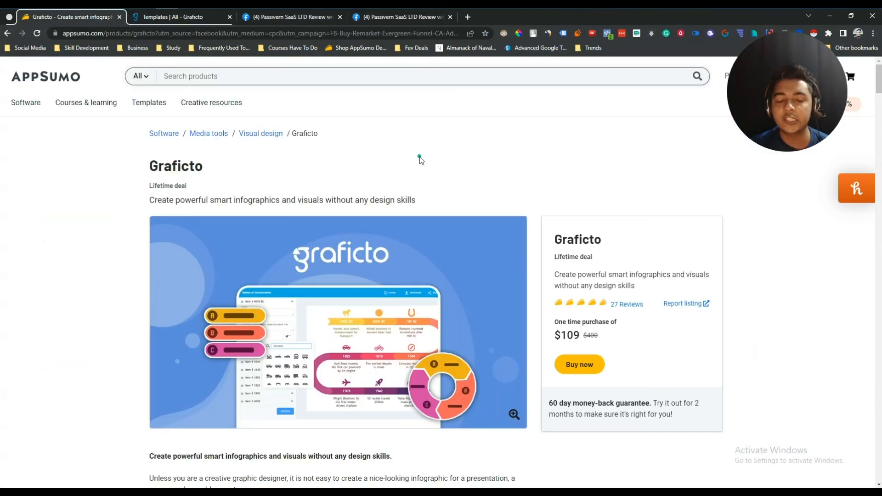